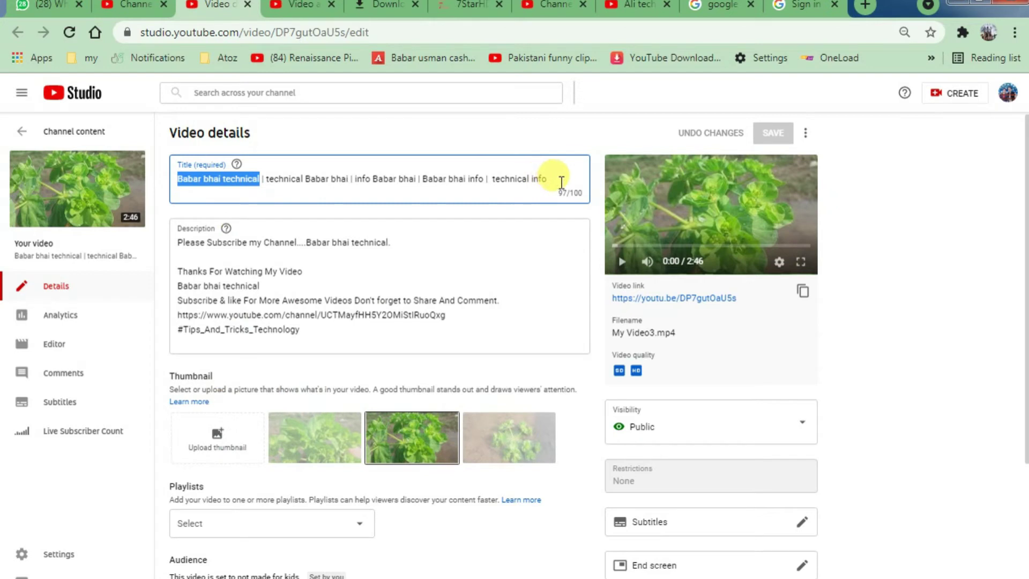
- Search YouTube for "Babar bhai technical" in place of the existing query
{"action": "left_click", "coordinate": [628, 7]}
{"action": "left_click", "coordinate": [332, 96]}
{"action": "triple_click", "coordinate": [333, 96]}
{"action": "right_click", "coordinate": [338, 93]}
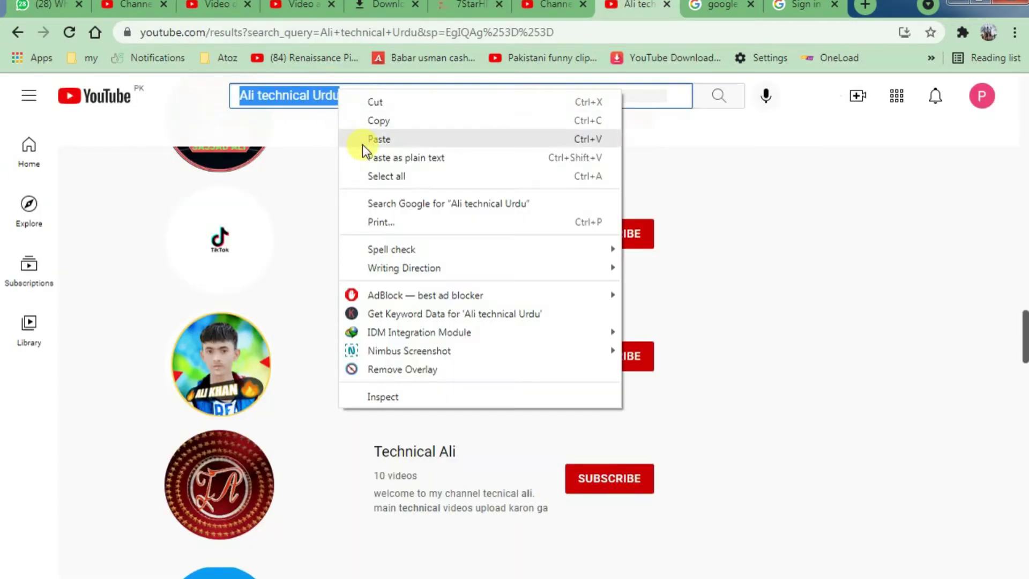
{"action": "left_click", "coordinate": [361, 139]}
{"action": "left_click", "coordinate": [717, 96]}
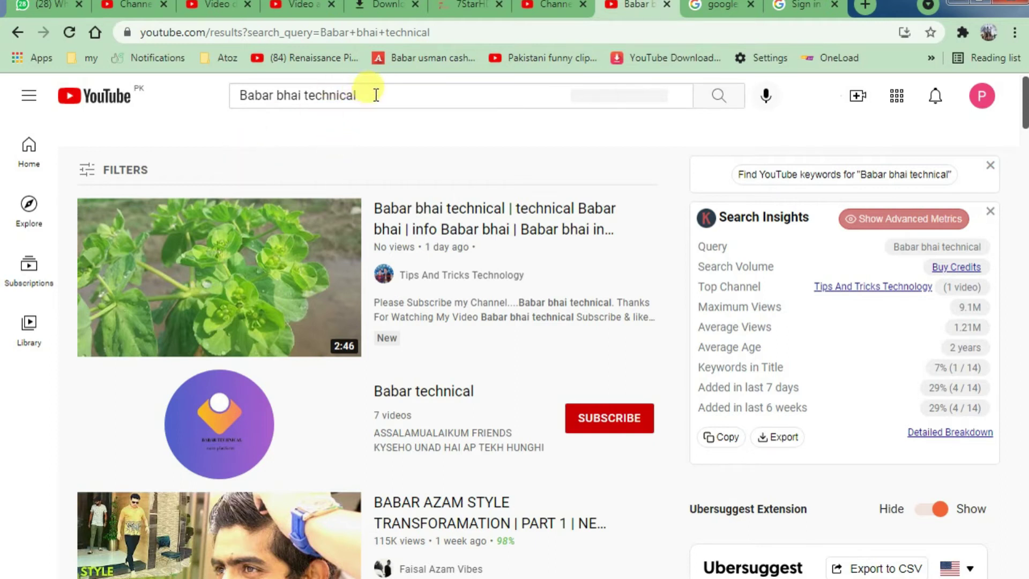
- Copy the YouTube search phrase "Babar bhai technical" and append it to the first line of the video's description in YouTube Studio
{"action": "left_click_drag", "start_coordinate": [374, 95], "coordinate": [242, 90]}
{"action": "key", "text": "ctrl+c"}
{"action": "left_click", "coordinate": [214, 111]}
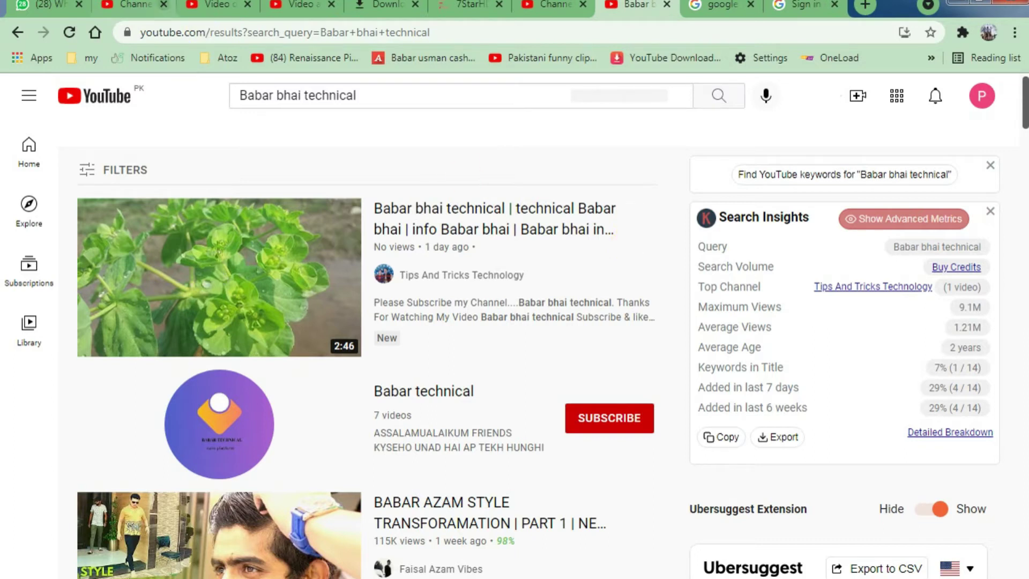
{"action": "left_click", "coordinate": [217, 4]}
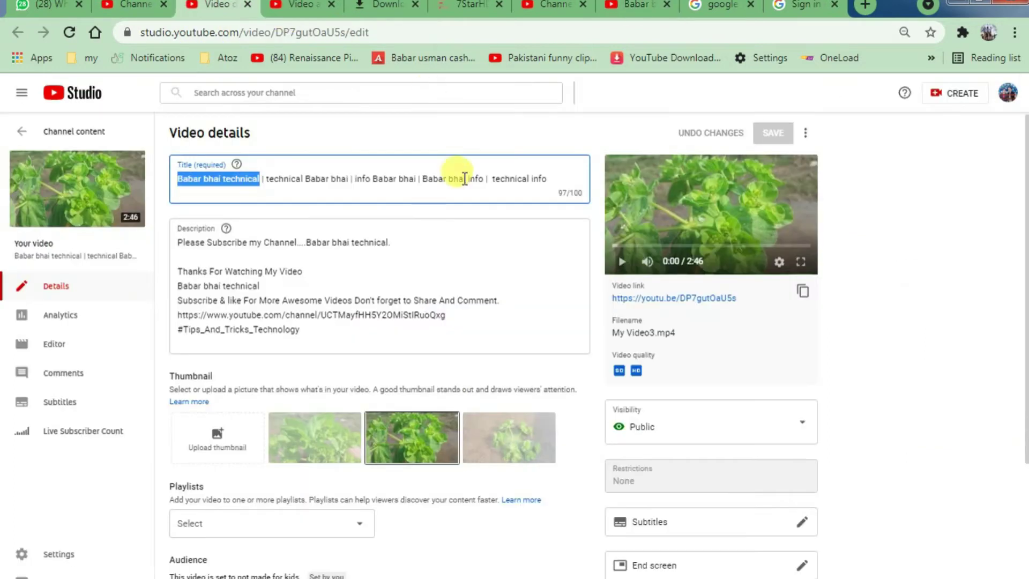
{"action": "left_click", "coordinate": [558, 178]}
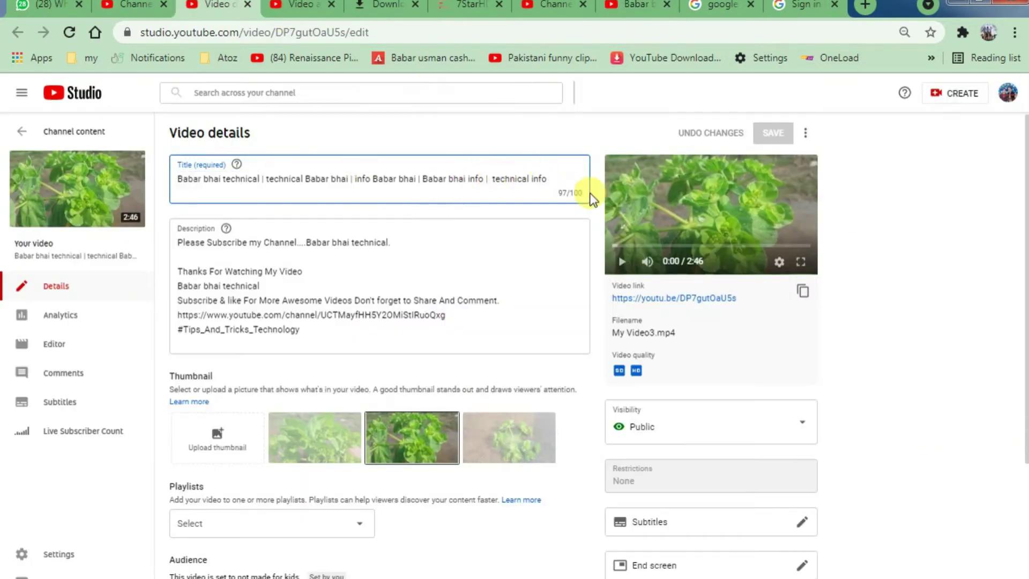
{"action": "left_click_drag", "start_coordinate": [548, 181], "coordinate": [485, 179]}
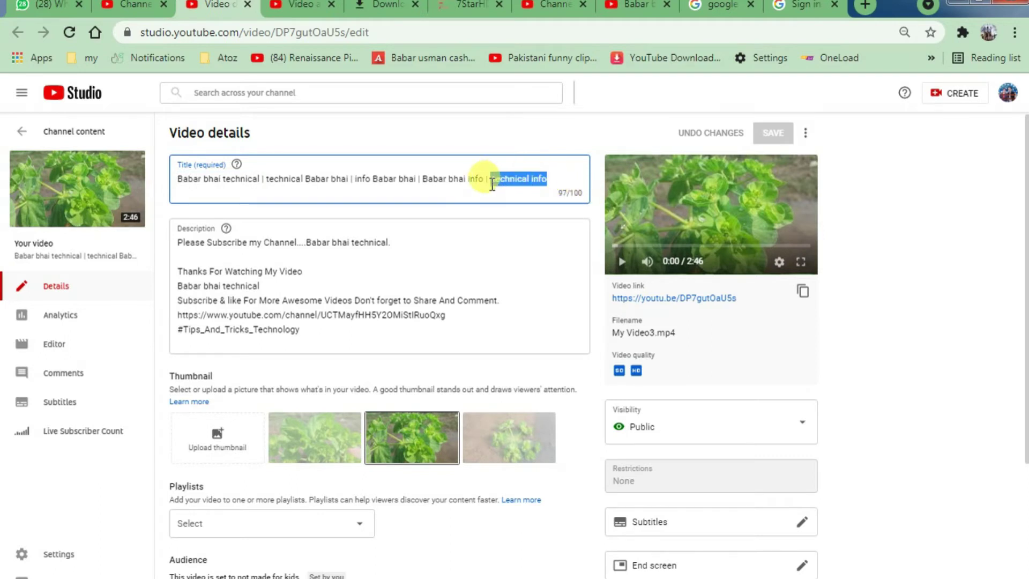
{"action": "left_click", "coordinate": [560, 187]}
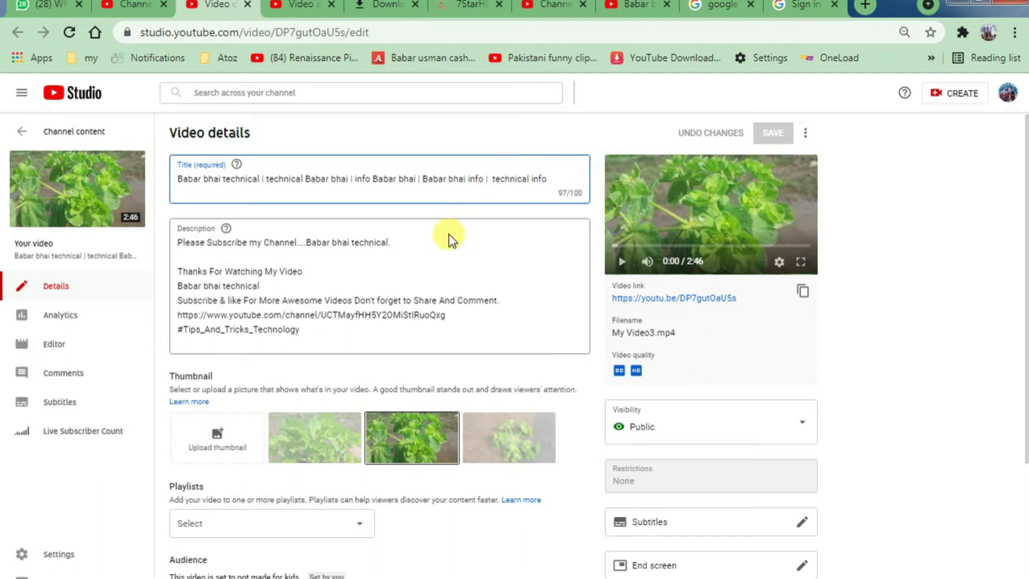
{"action": "left_click", "coordinate": [408, 243]}
{"action": "right_click", "coordinate": [407, 241]}
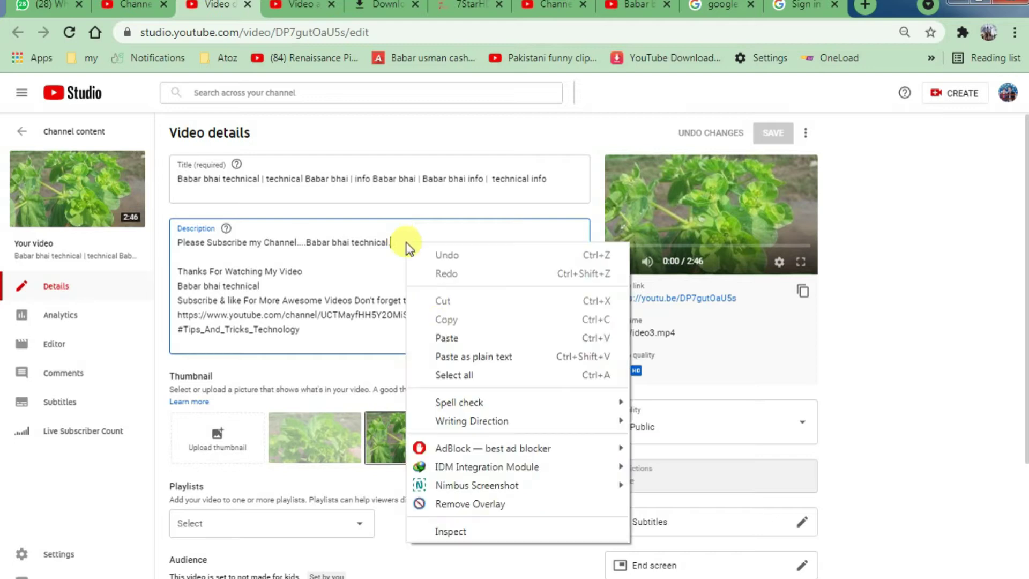
{"action": "left_click", "coordinate": [435, 333]}
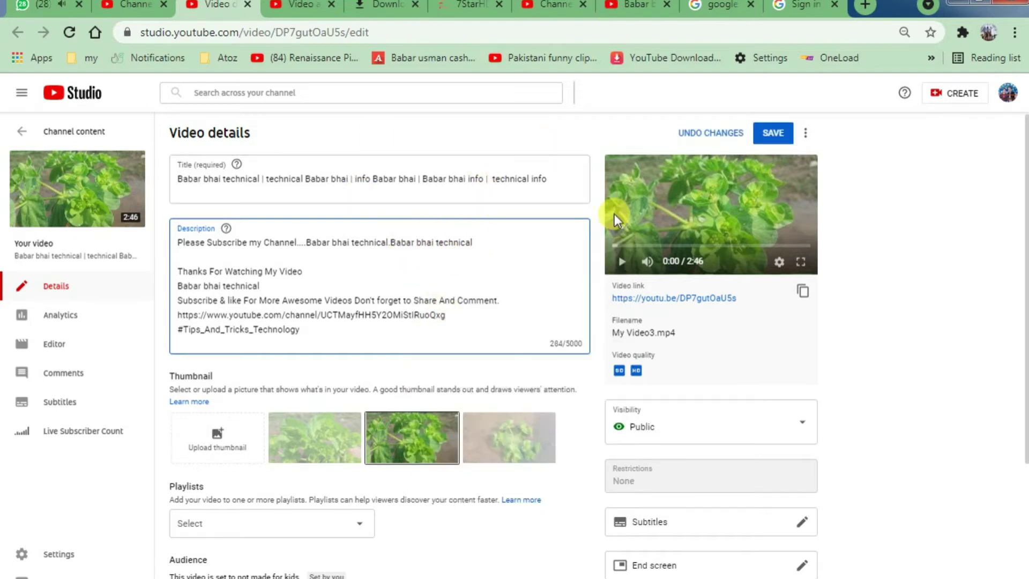
- Open the basic info of the channel customization in YouTube Studio
{"action": "left_click", "coordinate": [134, 5]}
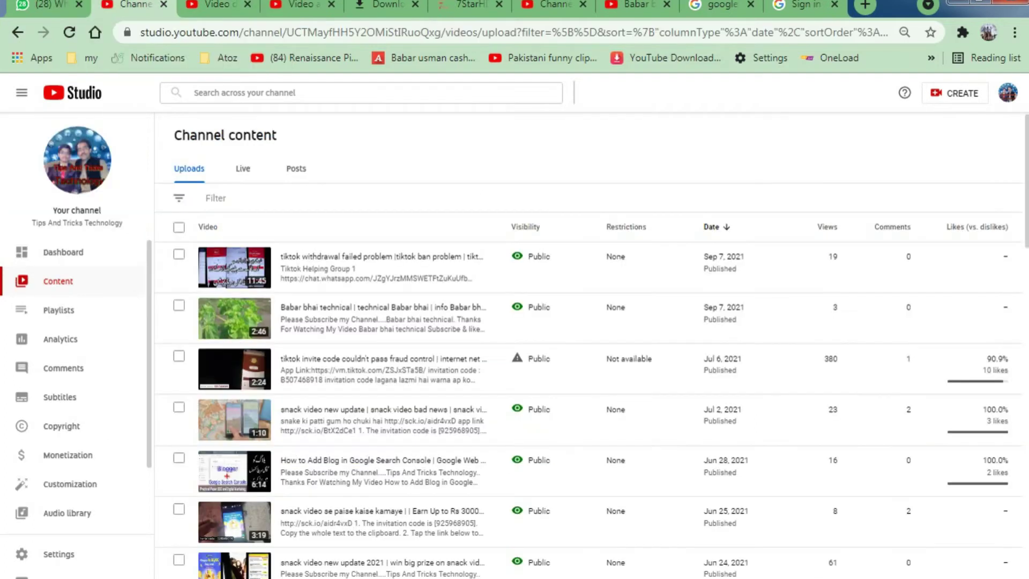
{"action": "scroll", "coordinate": [80, 471], "scroll_direction": "down", "scroll_amount": 3}
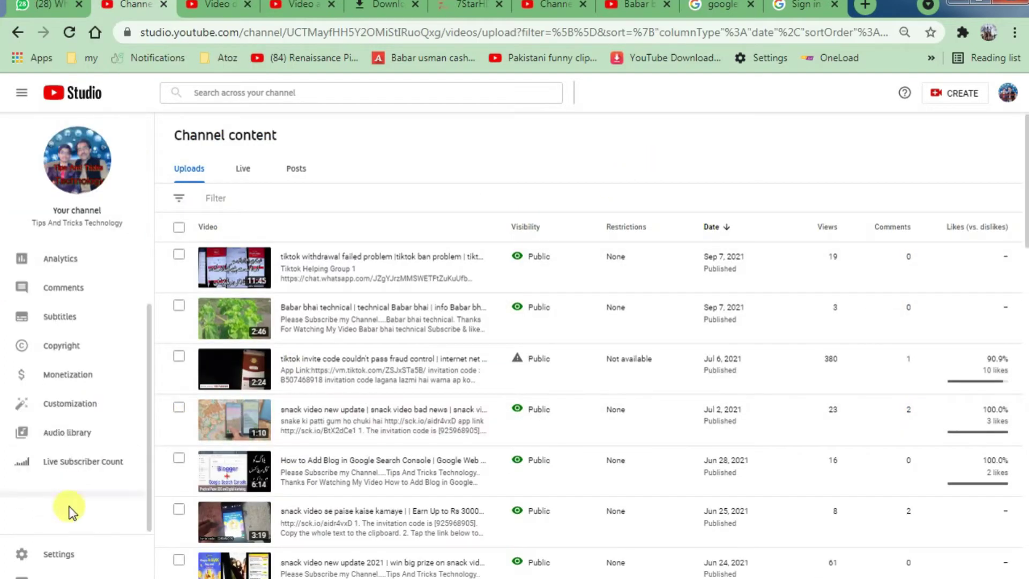
{"action": "left_click", "coordinate": [53, 555]}
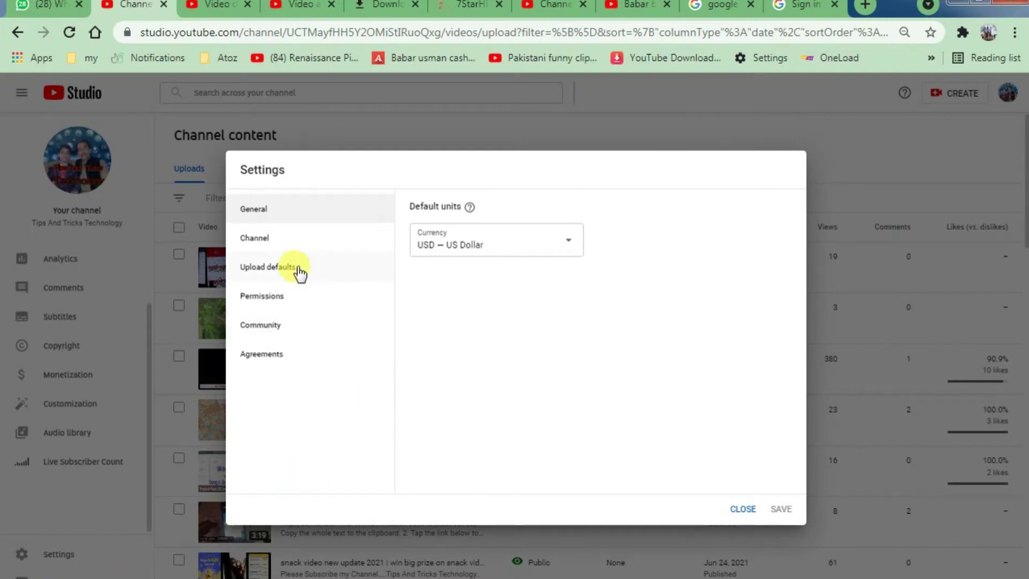
{"action": "left_click", "coordinate": [745, 509]}
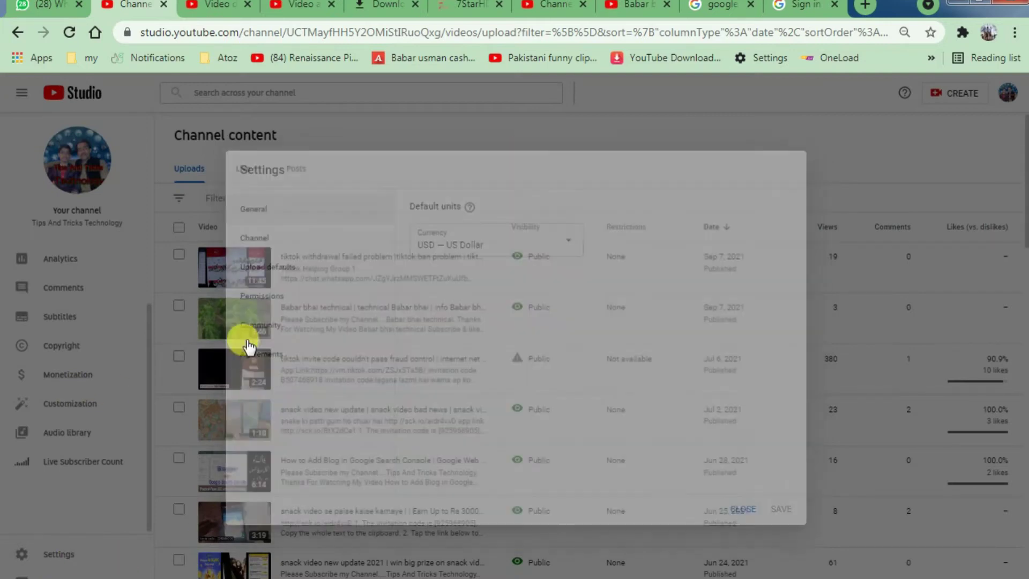
{"action": "left_click", "coordinate": [67, 405]}
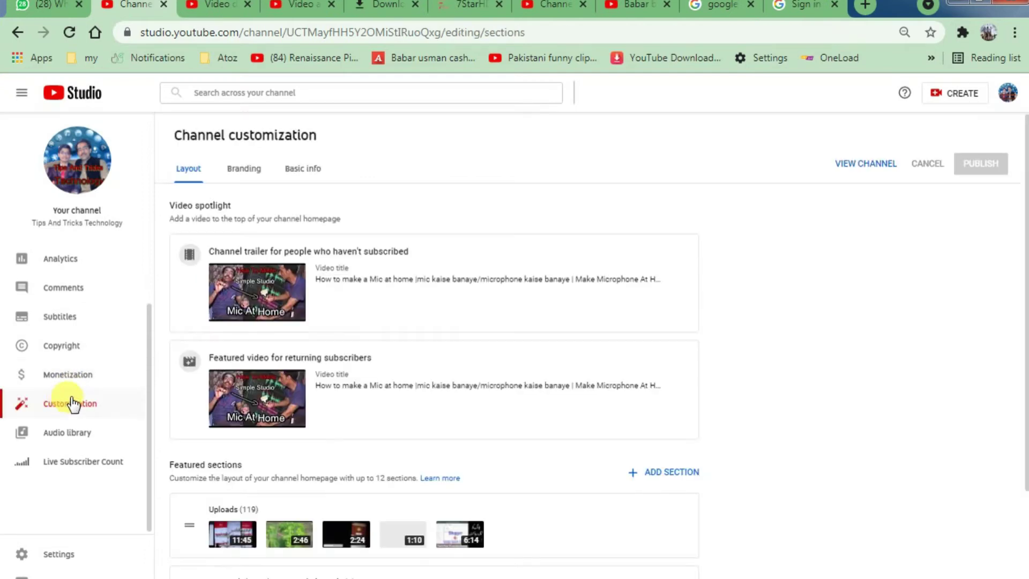
{"action": "left_click", "coordinate": [311, 168]}
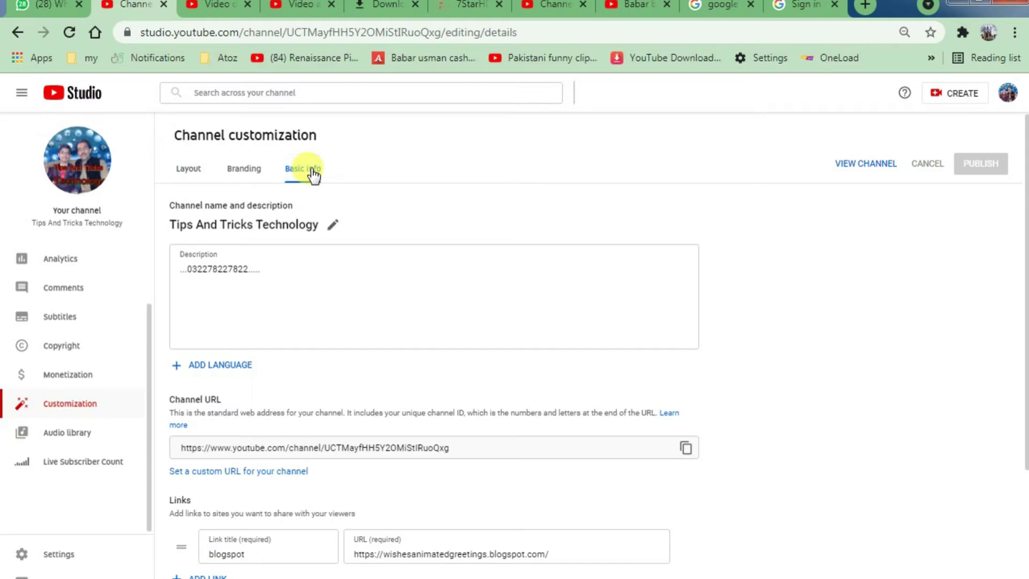
- Rename the channel to "Babar Bhai Technical"
{"action": "left_click_drag", "start_coordinate": [296, 270], "coordinate": [179, 270]}
{"action": "right_click", "coordinate": [200, 272]}
{"action": "left_click", "coordinate": [249, 323]}
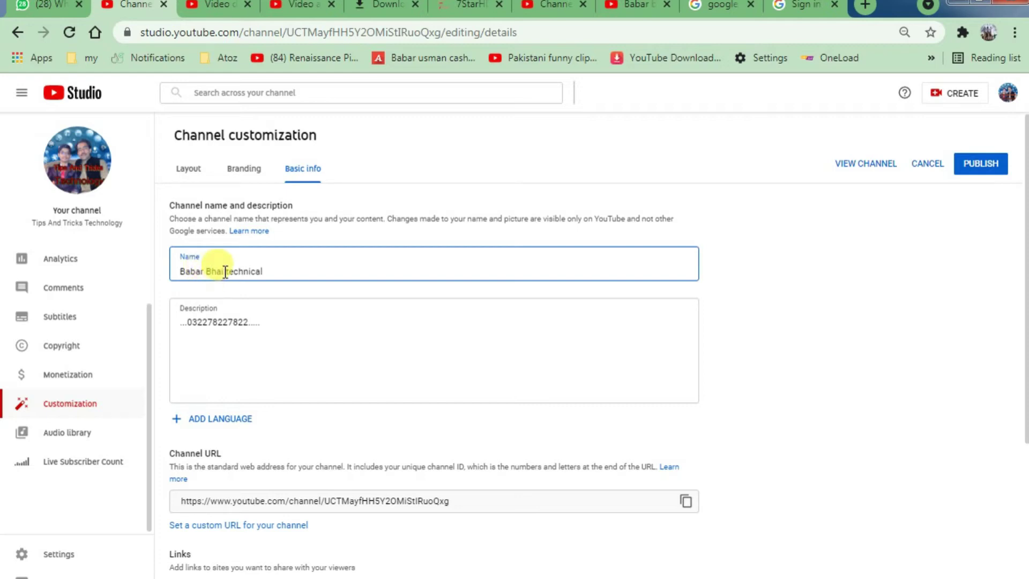
{"action": "left_click_drag", "start_coordinate": [227, 273], "coordinate": [232, 273]}
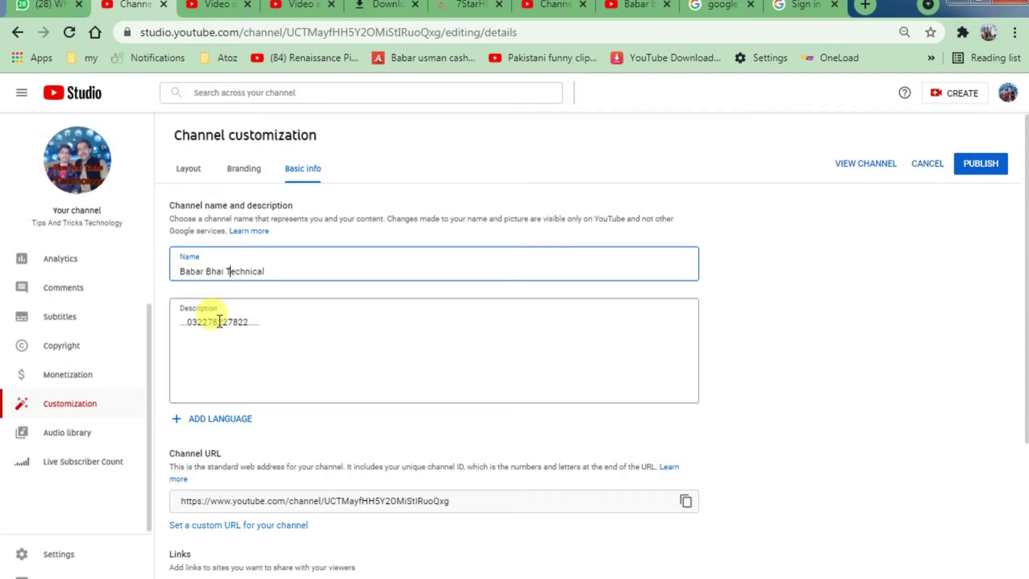
- Replace the channel description with a copy of the channel name, "Babar Bhai Technical"
{"action": "triple_click", "coordinate": [317, 269]}
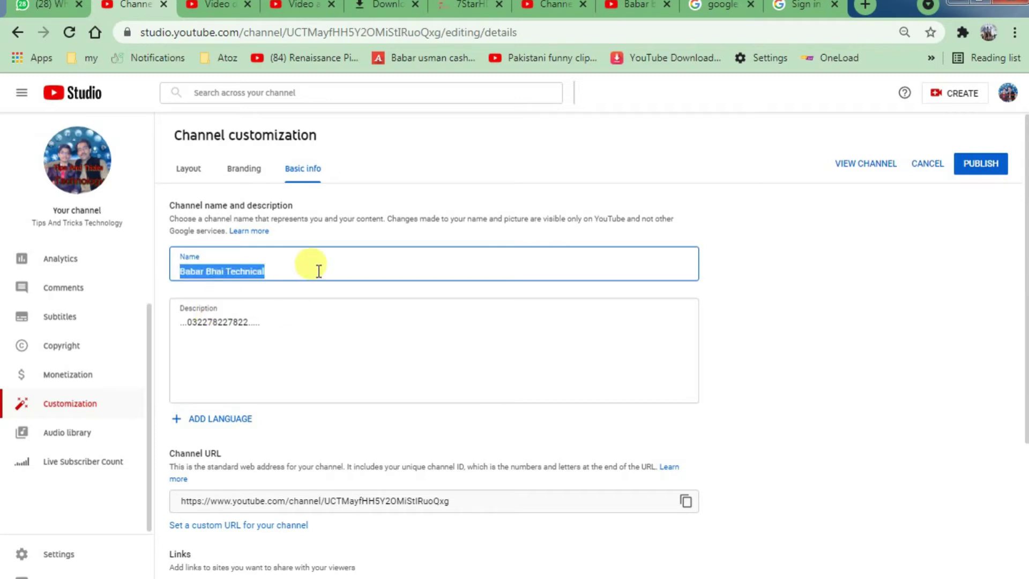
{"action": "right_click", "coordinate": [319, 270]}
{"action": "left_click", "coordinate": [339, 301]}
{"action": "left_click", "coordinate": [297, 326]}
{"action": "triple_click", "coordinate": [298, 326]}
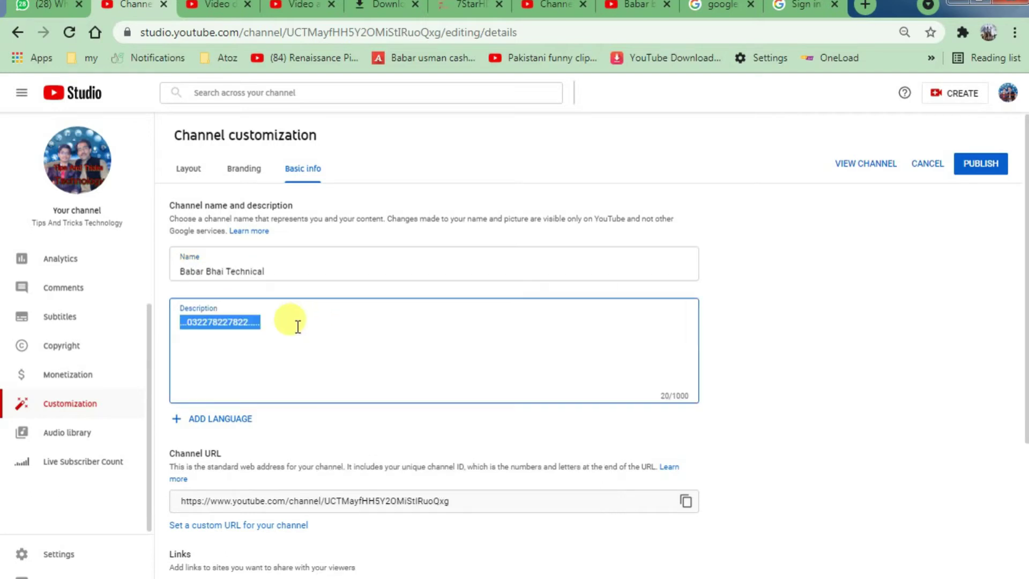
{"action": "right_click", "coordinate": [297, 325]}
{"action": "left_click", "coordinate": [365, 63]}
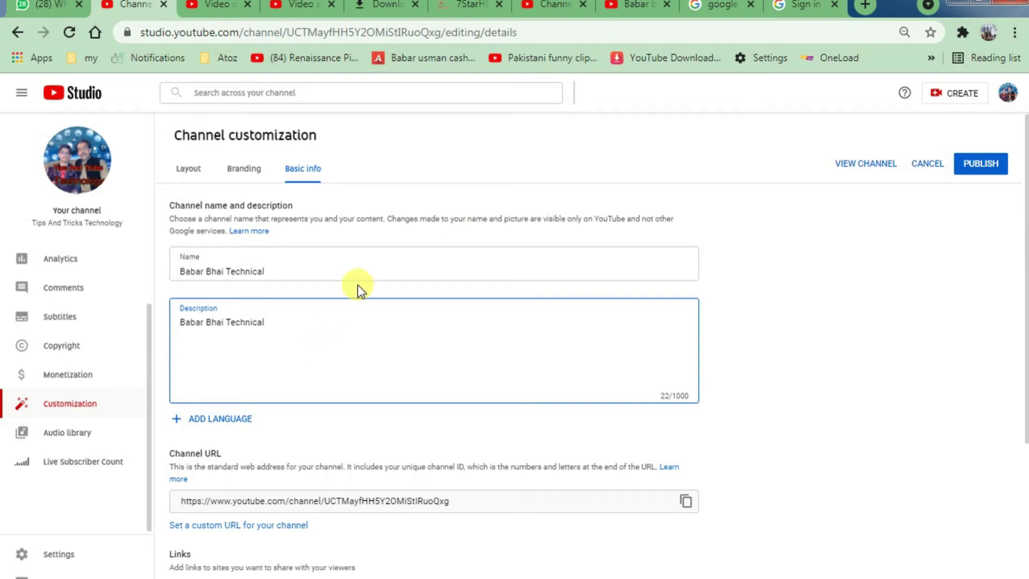
- Copy "technical Babar bhai" from the video title and add it as the second line of the channel description
{"action": "left_click", "coordinate": [633, 6]}
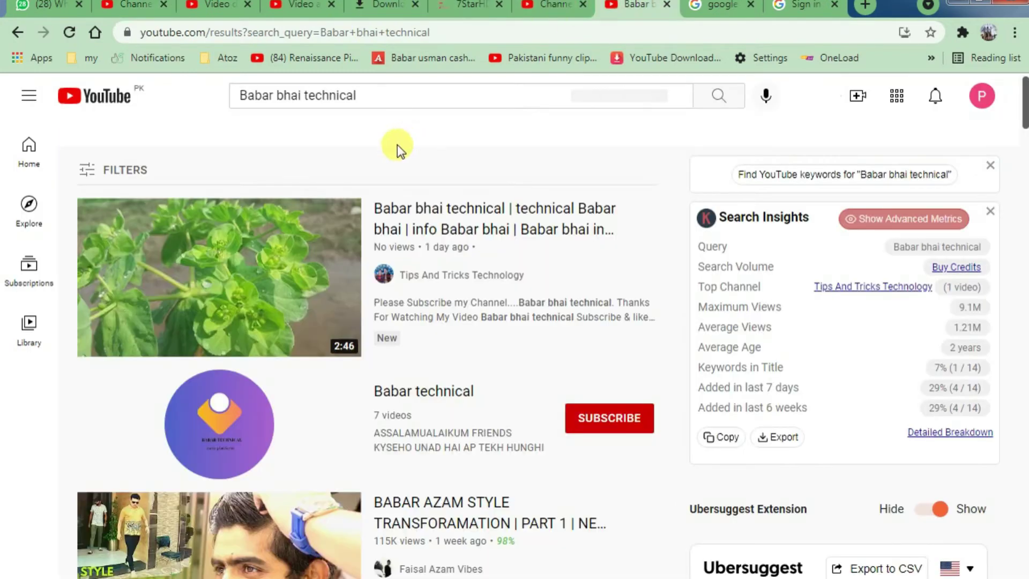
{"action": "left_click", "coordinate": [218, 5]}
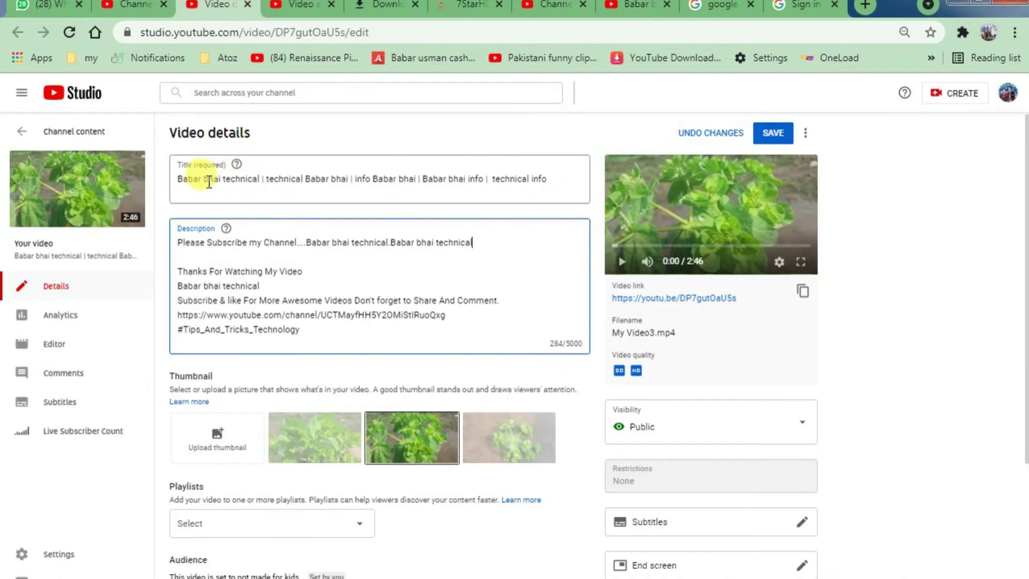
{"action": "left_click", "coordinate": [266, 178]}
{"action": "left_click_drag", "start_coordinate": [266, 178], "coordinate": [343, 180]}
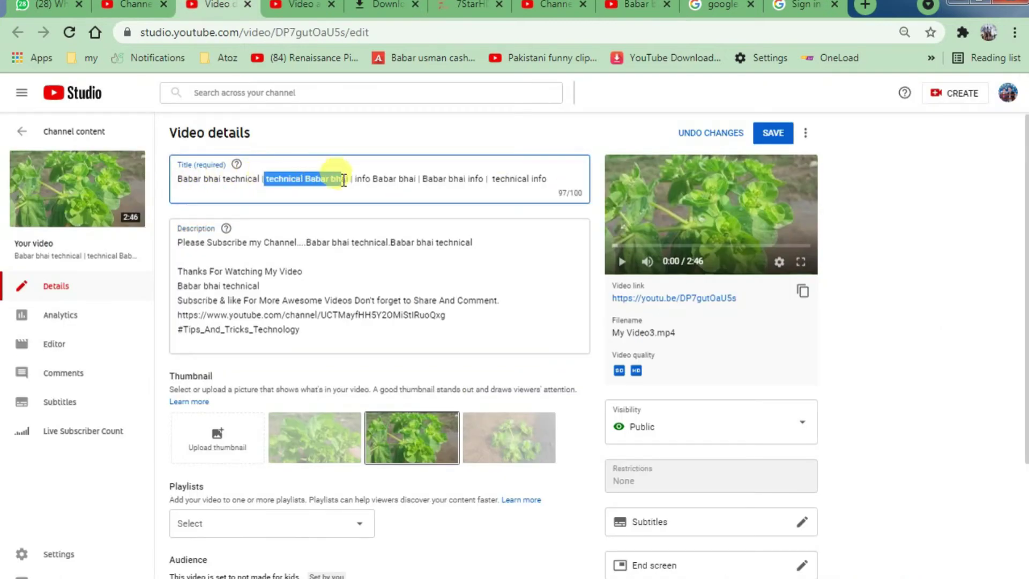
{"action": "right_click", "coordinate": [349, 182]}
{"action": "left_click", "coordinate": [368, 217]}
{"action": "key", "text": "ctrl+shift+Tab"}
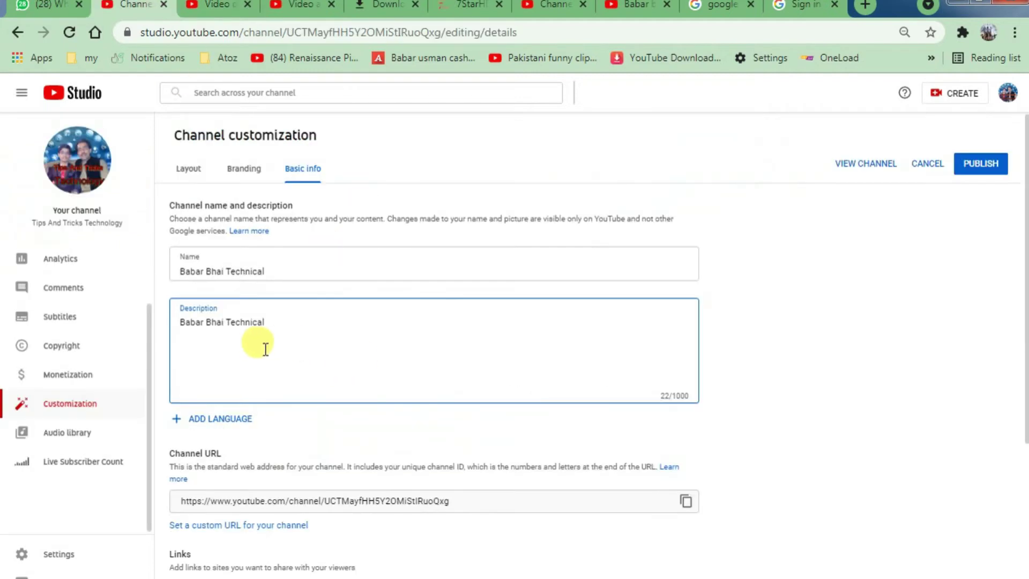
{"action": "right_click", "coordinate": [290, 351]}
{"action": "left_click", "coordinate": [304, 139]}
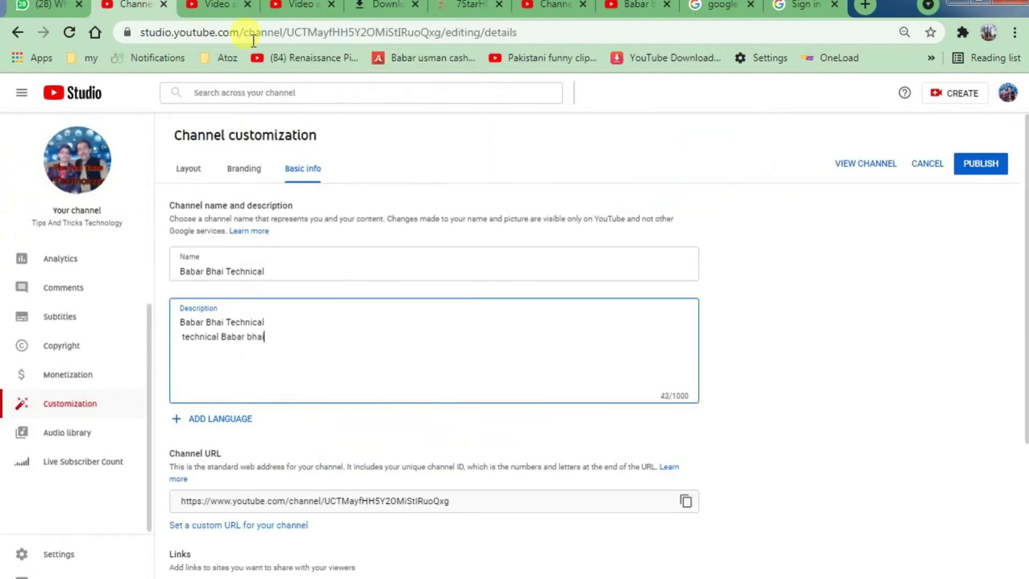
- Copy "info Babar bhai" from the video title into the third line of the channel description
{"action": "left_click", "coordinate": [220, 4]}
{"action": "left_click_drag", "start_coordinate": [353, 181], "coordinate": [416, 182]}
{"action": "right_click", "coordinate": [396, 183]}
{"action": "left_click", "coordinate": [436, 214]}
{"action": "left_click", "coordinate": [134, 4]}
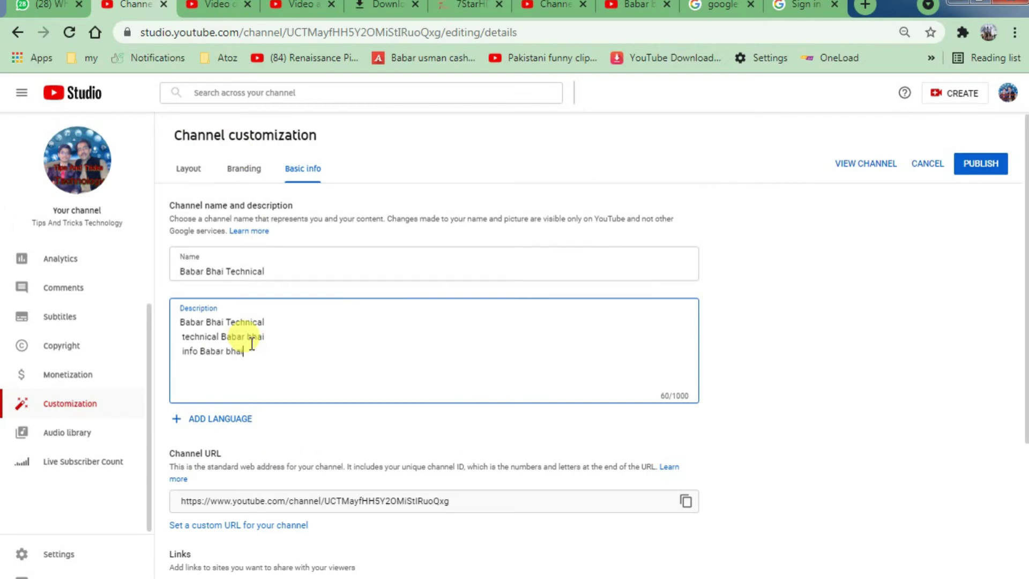
- Copy "Babar bhai info" from the video title into the fourth line of the channel description
{"action": "left_click", "coordinate": [220, 6]}
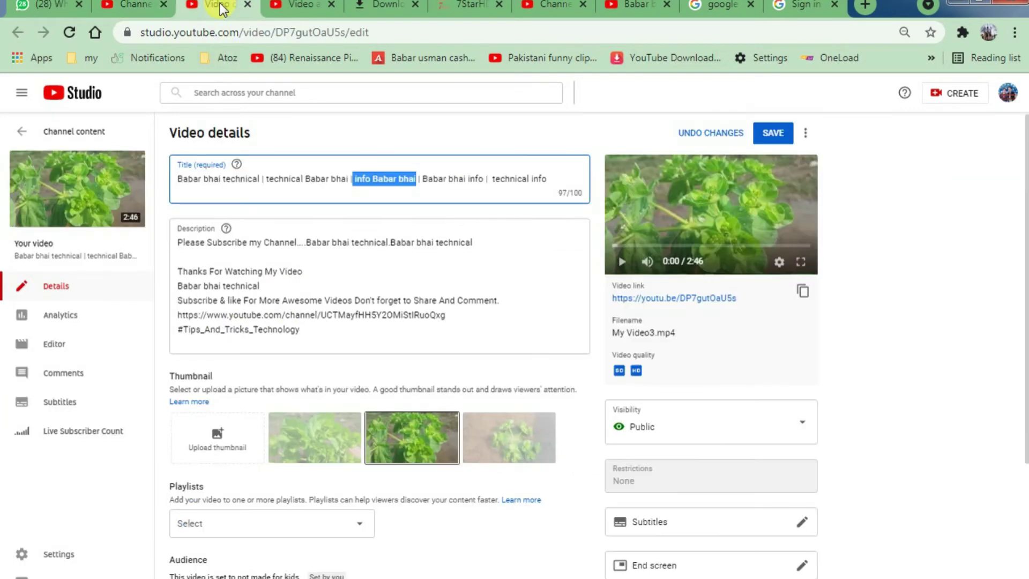
{"action": "left_click_drag", "start_coordinate": [421, 178], "coordinate": [484, 177]}
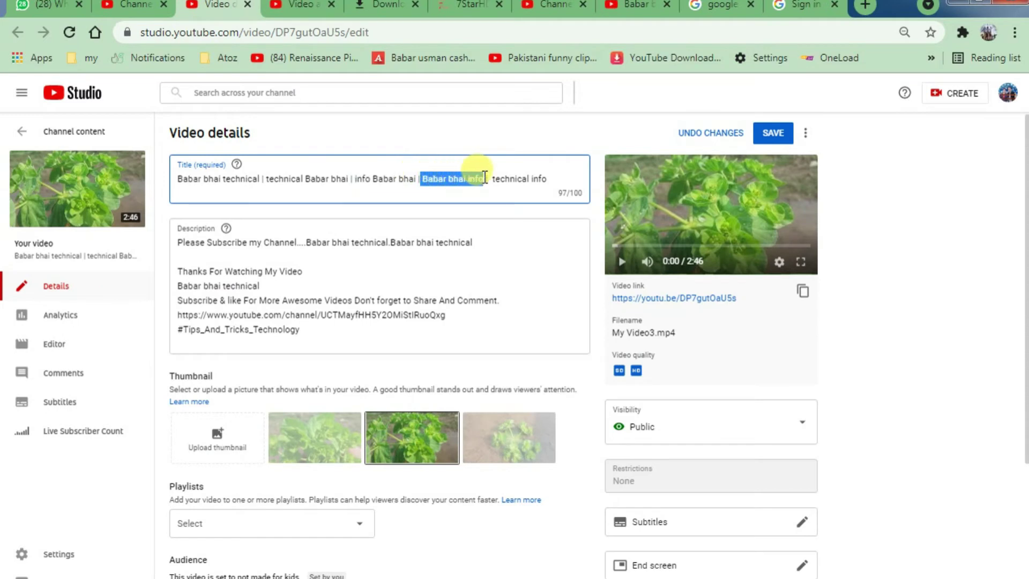
{"action": "right_click", "coordinate": [481, 179]}
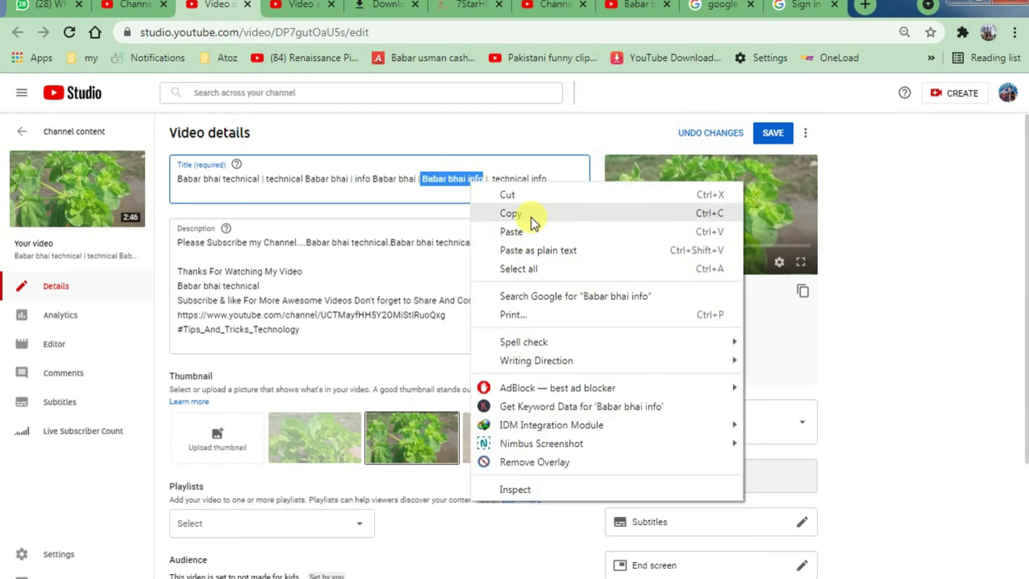
{"action": "left_click", "coordinate": [522, 211]}
{"action": "left_click", "coordinate": [134, 6]}
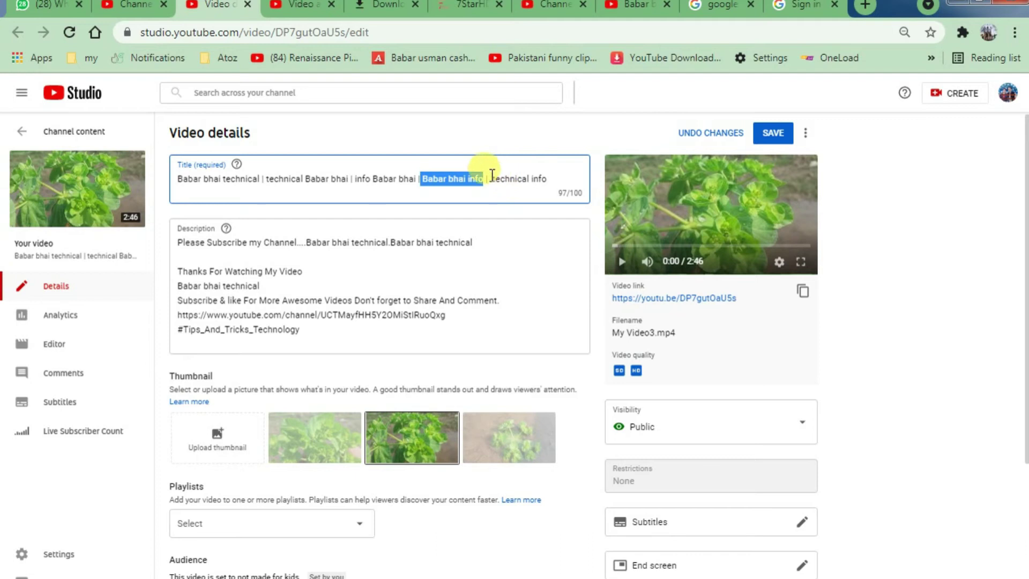
- Copy "technical info" from the video title into the fifth line of the channel description
{"action": "left_click_drag", "start_coordinate": [491, 179], "coordinate": [548, 178]}
{"action": "right_click", "coordinate": [537, 182]}
{"action": "left_click", "coordinate": [581, 211]}
{"action": "left_click", "coordinate": [134, 6]}
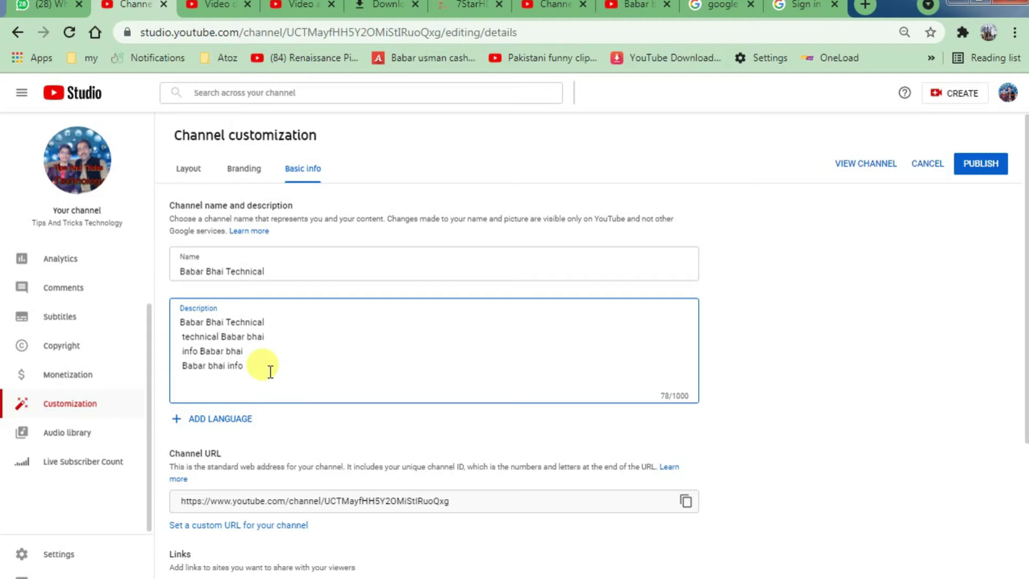
- Copy "Babar bhai" from the description's second line and insert it before "technical info" in the last line
{"action": "left_click_drag", "start_coordinate": [284, 336], "coordinate": [215, 340]}
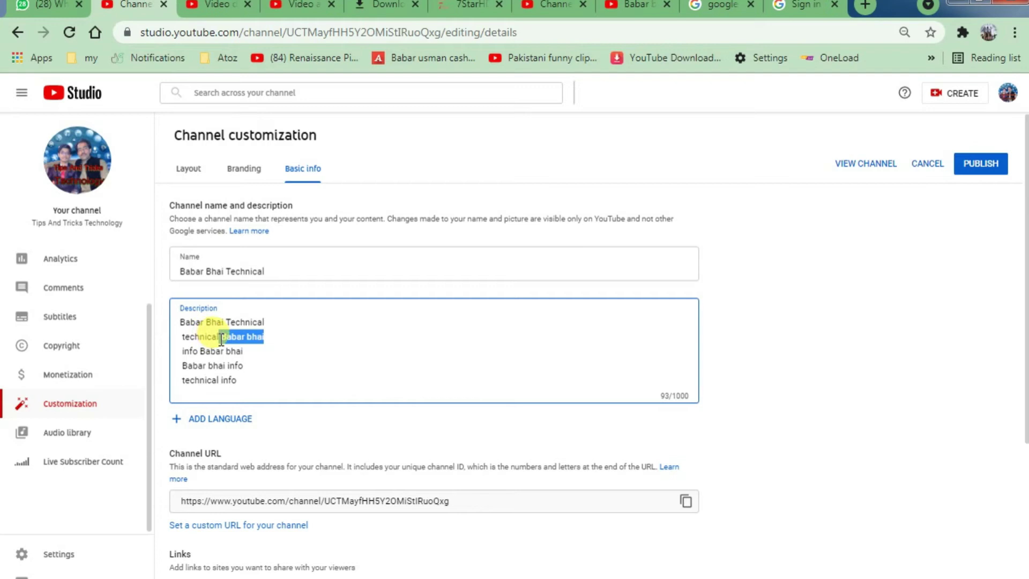
{"action": "right_click", "coordinate": [247, 337]}
{"action": "left_click", "coordinate": [268, 47]}
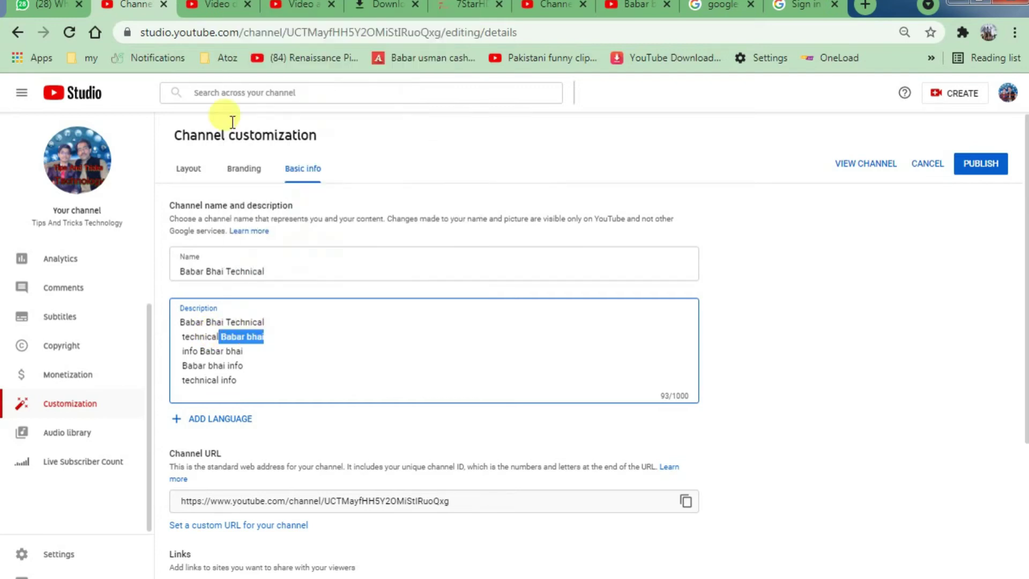
{"action": "left_click", "coordinate": [182, 380]}
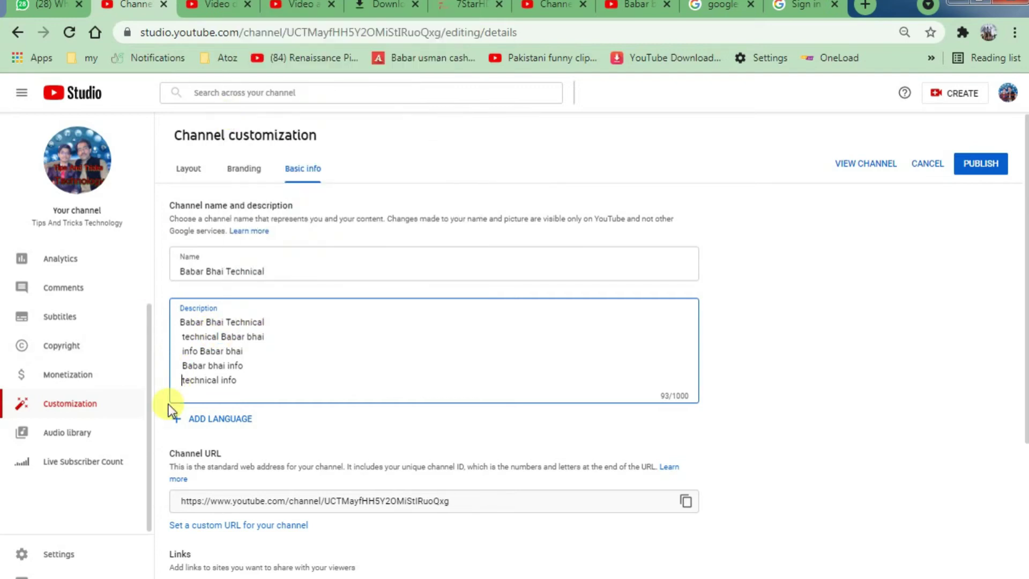
{"action": "key", "text": "ctrl+v"}
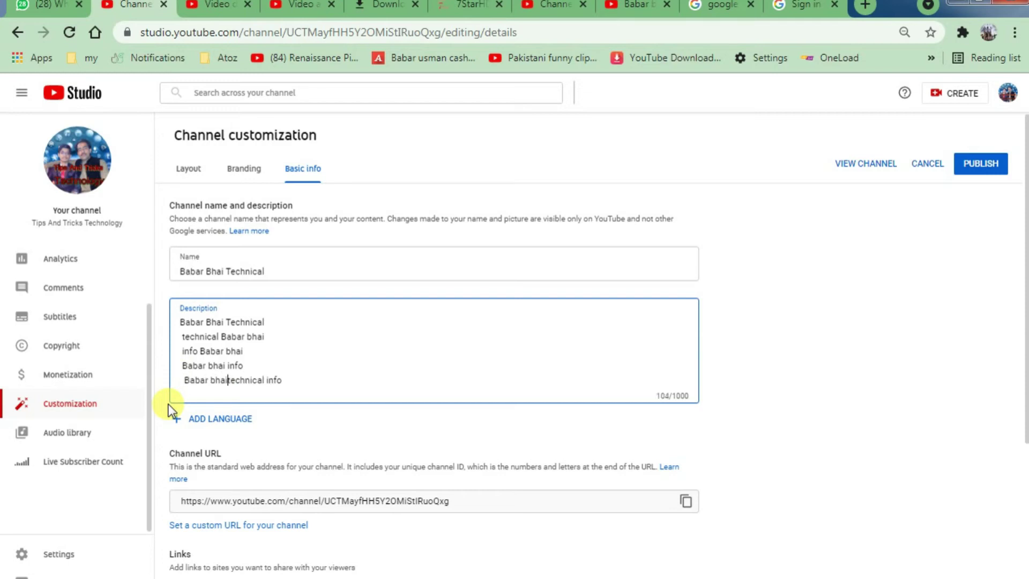
- Publish the new channel name and description, and check the channel name shown in the account menu
{"action": "left_click", "coordinate": [971, 166]}
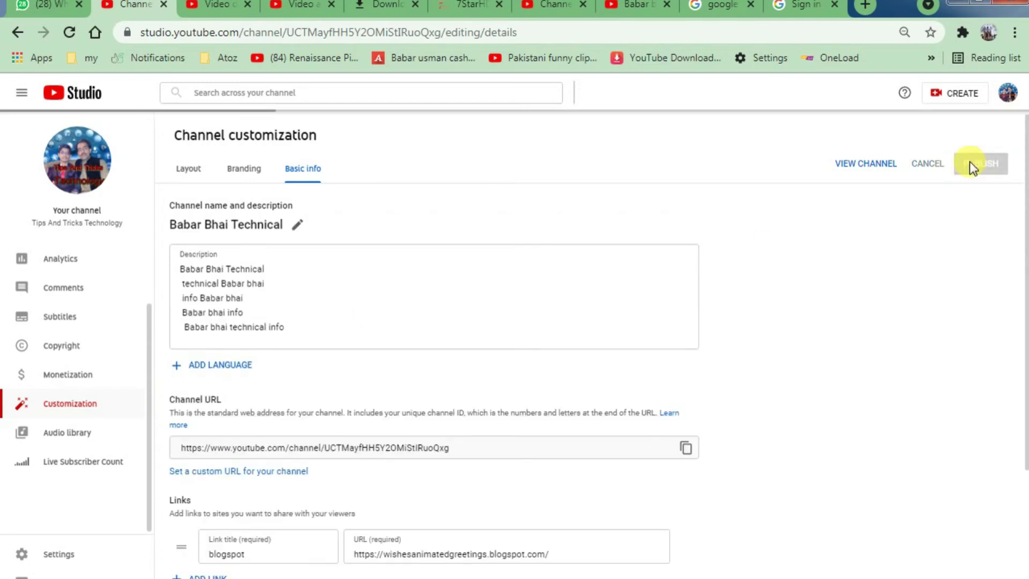
{"action": "left_click", "coordinate": [1006, 99]}
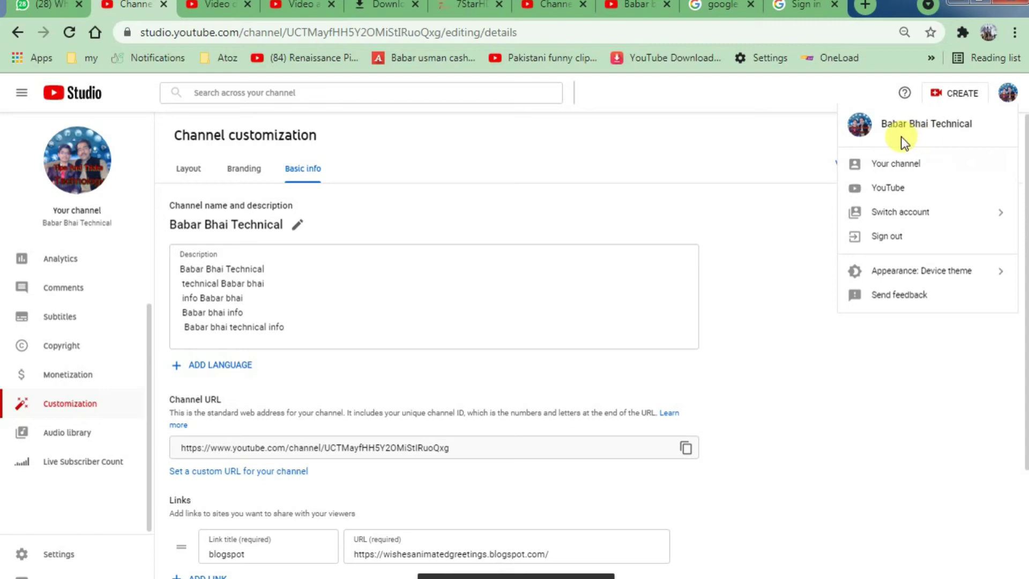
{"action": "left_click", "coordinate": [700, 178]}
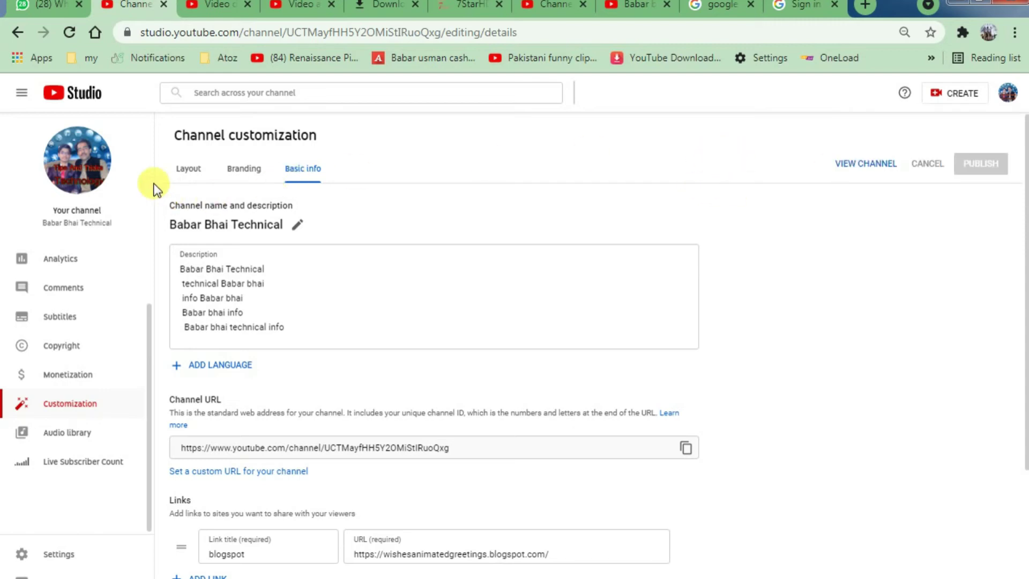
- Switch to YouTube, rerun the search for "Babar bhai technical" and filter the results by type Channel to look for the channel
{"action": "left_click", "coordinate": [555, 5]}
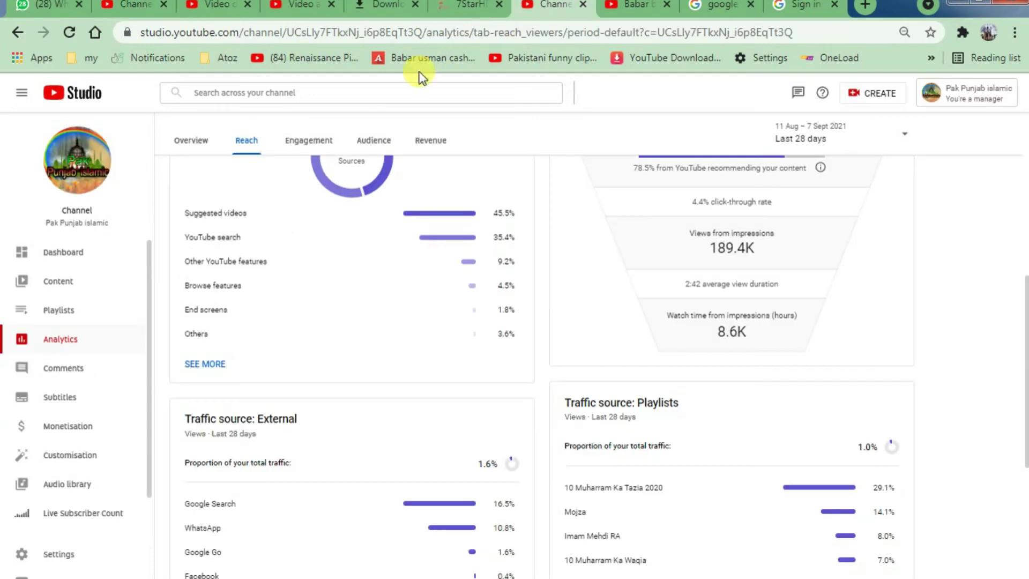
{"action": "left_click", "coordinate": [635, 6]}
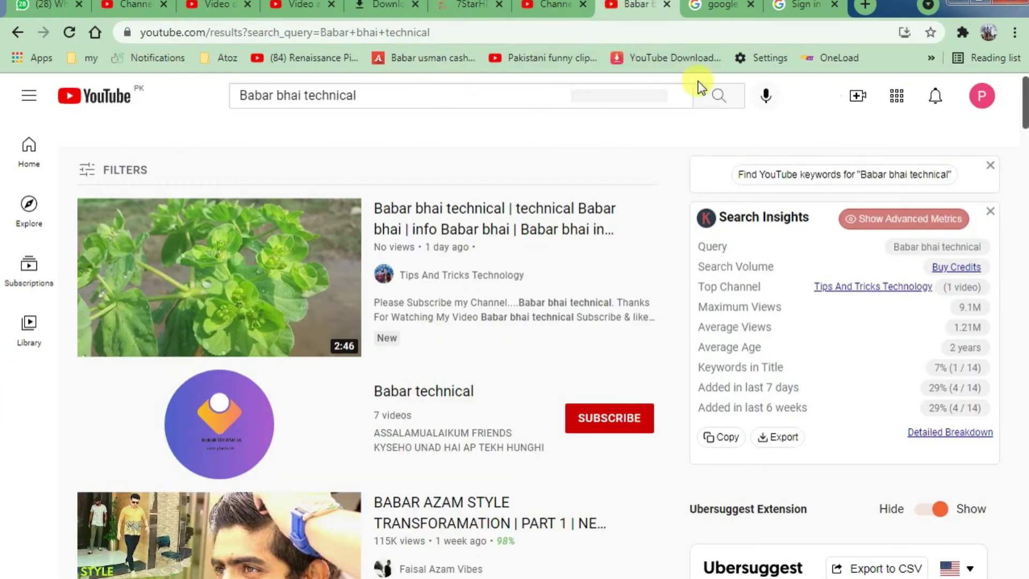
{"action": "left_click", "coordinate": [720, 95]}
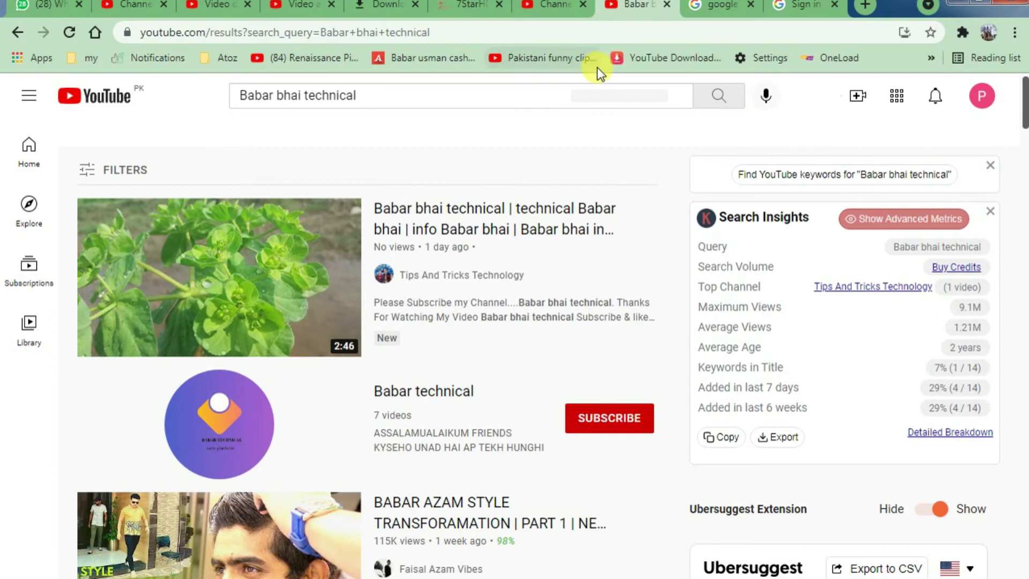
{"action": "left_click", "coordinate": [115, 169]}
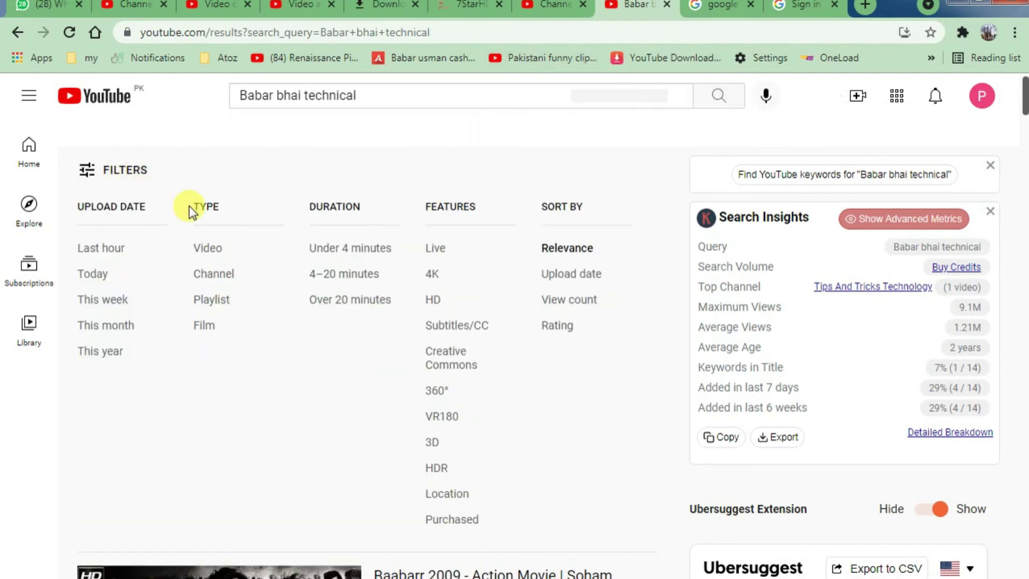
{"action": "left_click", "coordinate": [214, 274]}
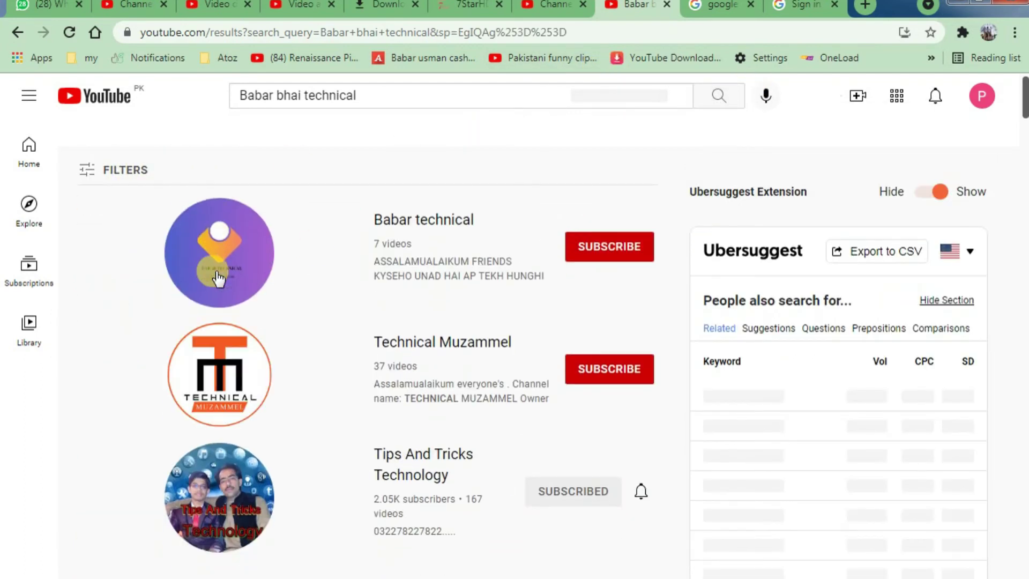
{"action": "scroll", "coordinate": [402, 238], "scroll_direction": "down", "scroll_amount": 3}
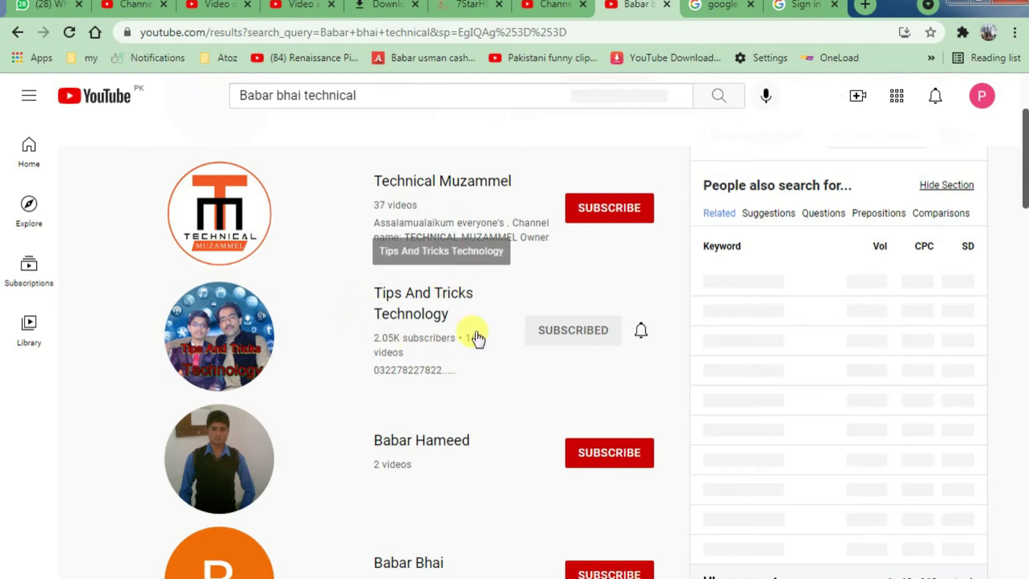
{"action": "left_click", "coordinate": [377, 102]}
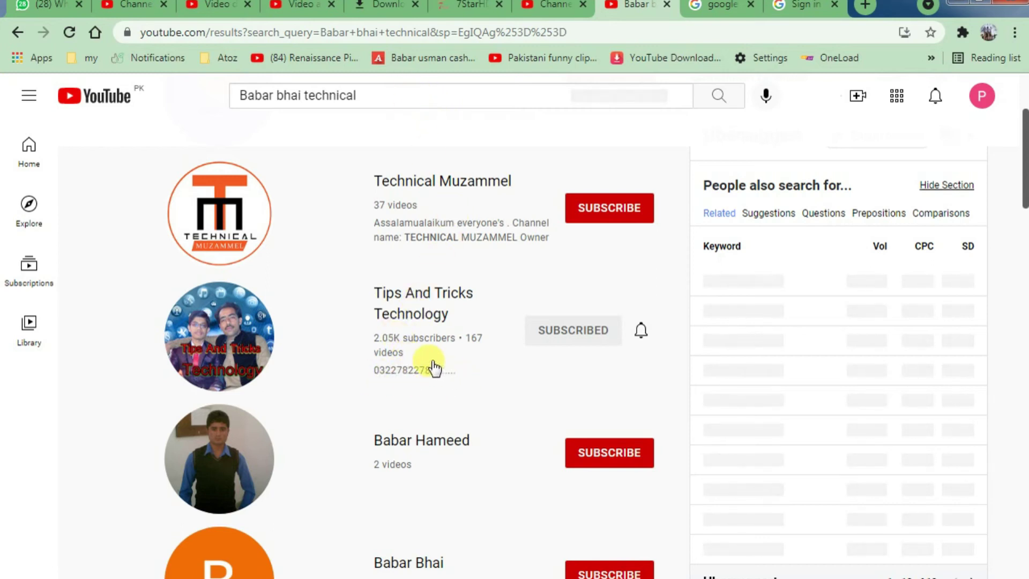
- Open the Tips And Tricks Technology channel from the results and check the channel name on its home page
{"action": "left_click", "coordinate": [433, 320]}
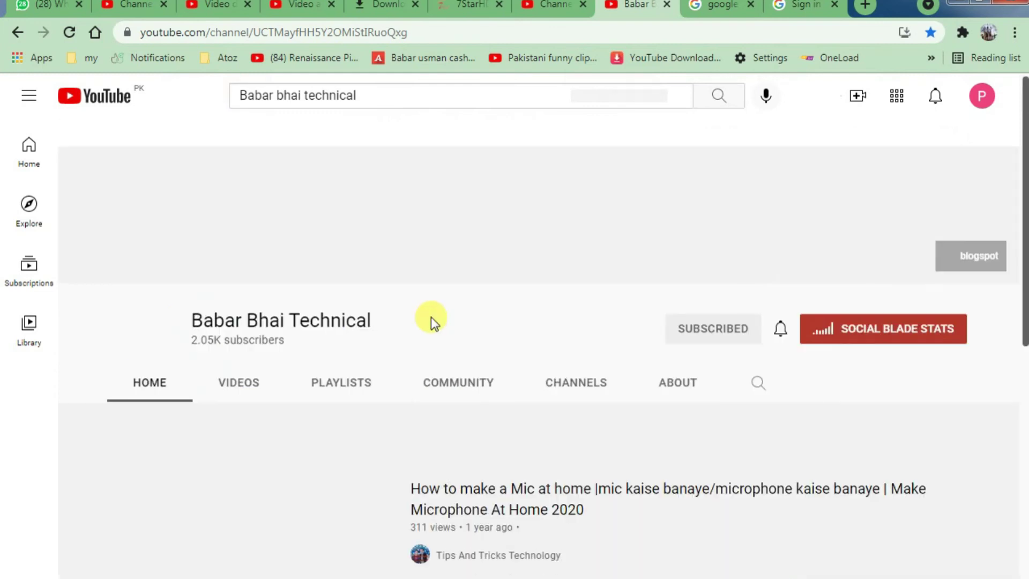
{"action": "left_click_drag", "start_coordinate": [195, 320], "coordinate": [407, 321]}
{"action": "left_click", "coordinate": [407, 322]}
{"action": "scroll", "coordinate": [407, 321], "scroll_direction": "down", "scroll_amount": 2}
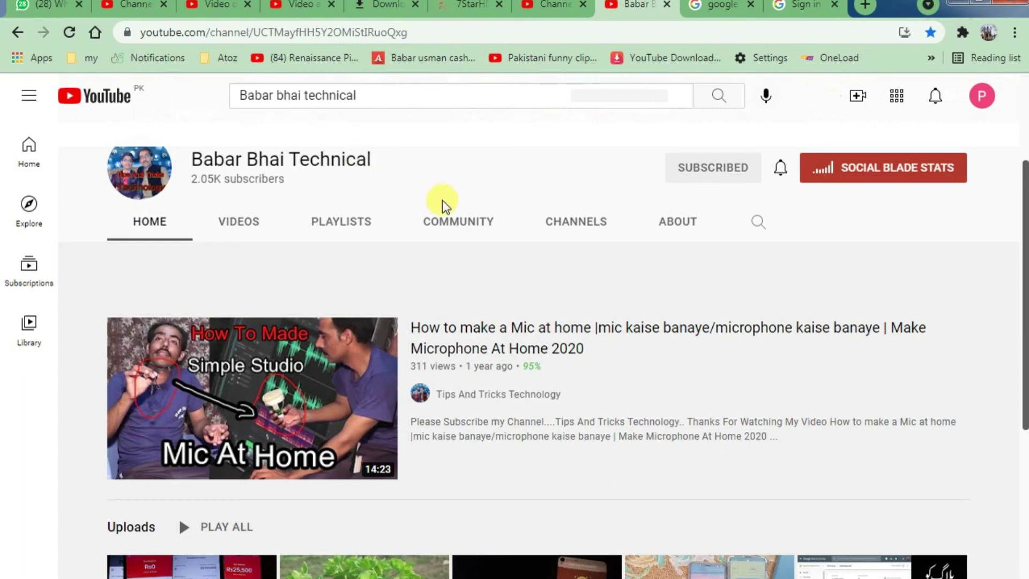
- Display the channel's videos and look through the uploads
{"action": "left_click", "coordinate": [249, 228]}
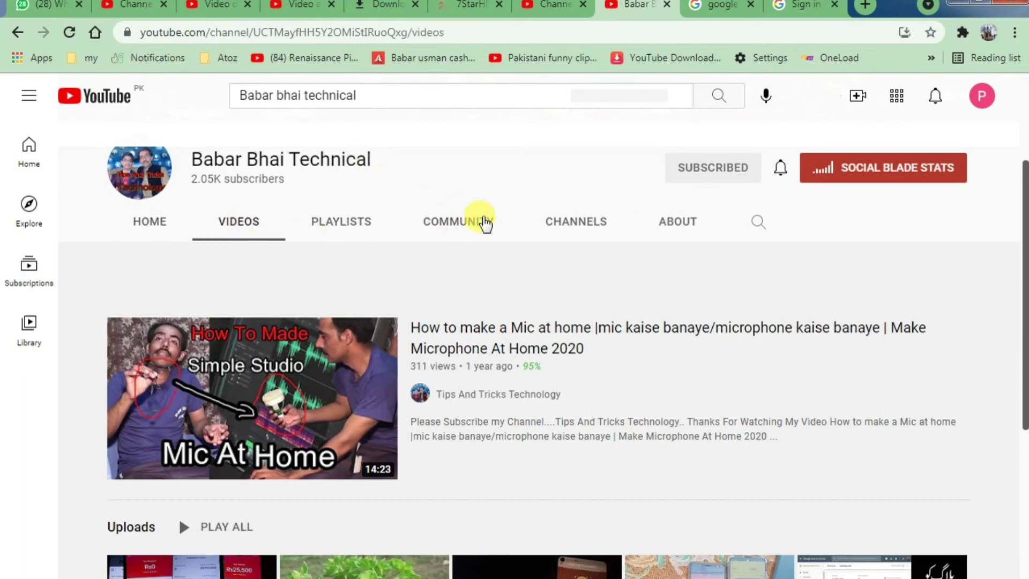
{"action": "scroll", "coordinate": [257, 410], "scroll_direction": "down", "scroll_amount": 9}
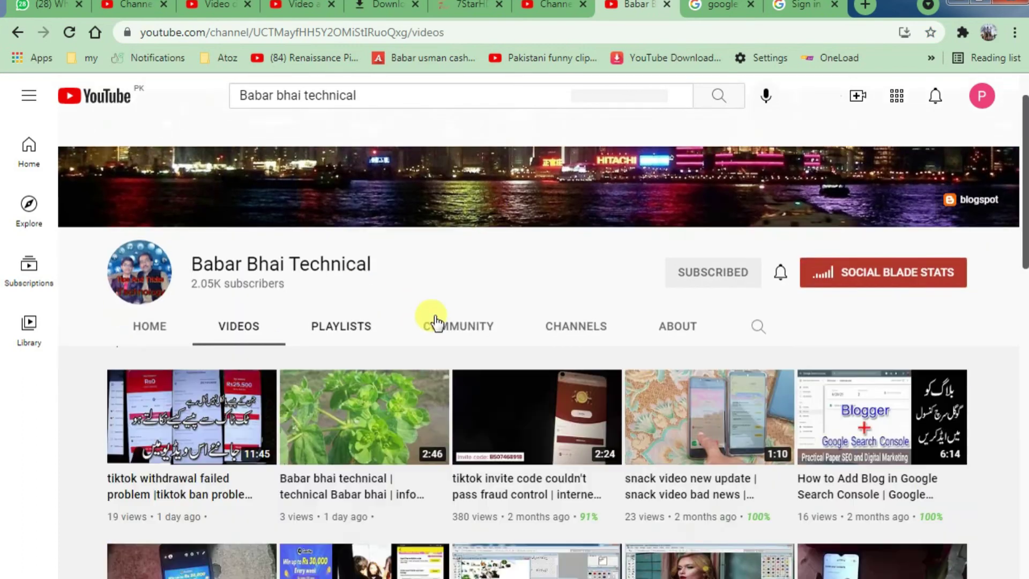
{"action": "scroll", "coordinate": [530, 303], "scroll_direction": "down", "scroll_amount": 9}
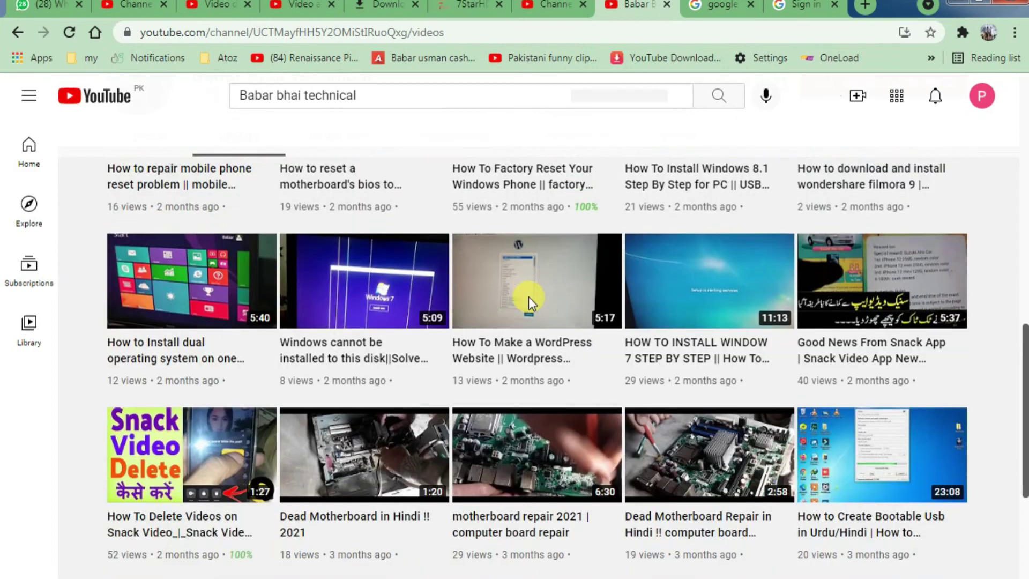
{"action": "scroll", "coordinate": [529, 300], "scroll_direction": "down", "scroll_amount": 7}
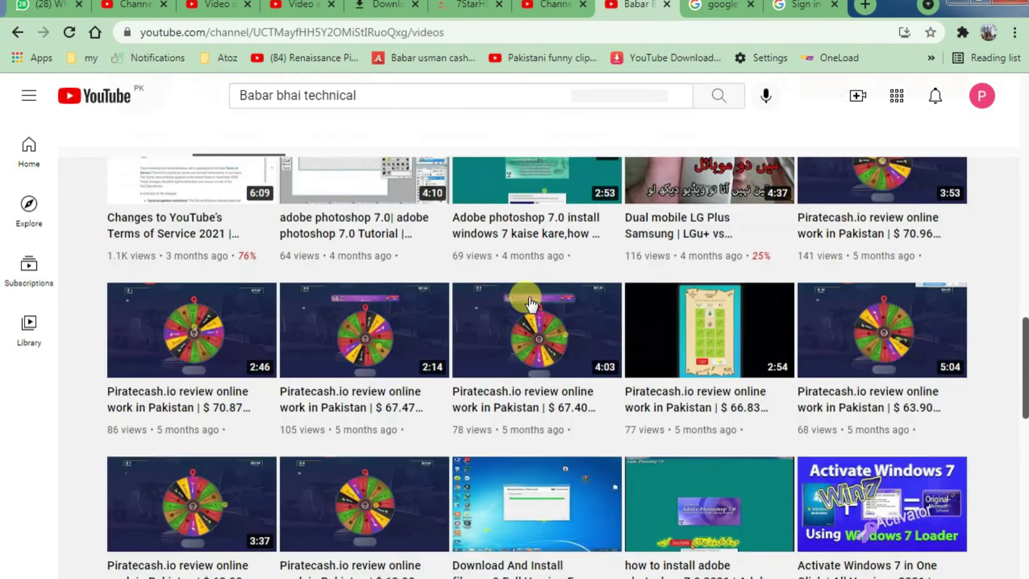
{"action": "scroll", "coordinate": [525, 295], "scroll_direction": "up", "scroll_amount": 13}
{"action": "scroll", "coordinate": [523, 292], "scroll_direction": "up", "scroll_amount": 8}
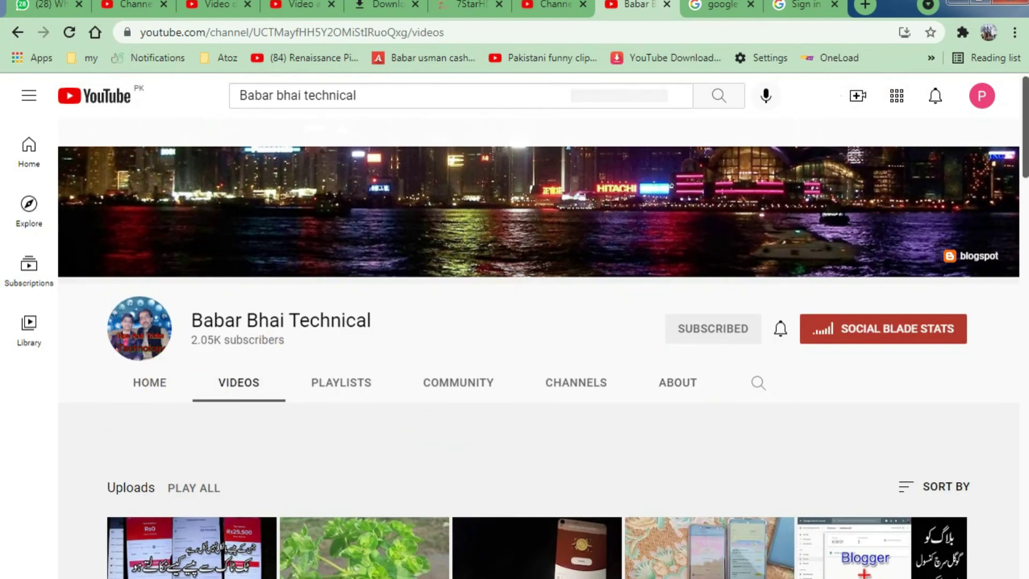
- Return to the channel's basic info settings in YouTube Studio and review the links section
{"action": "left_click", "coordinate": [134, 6]}
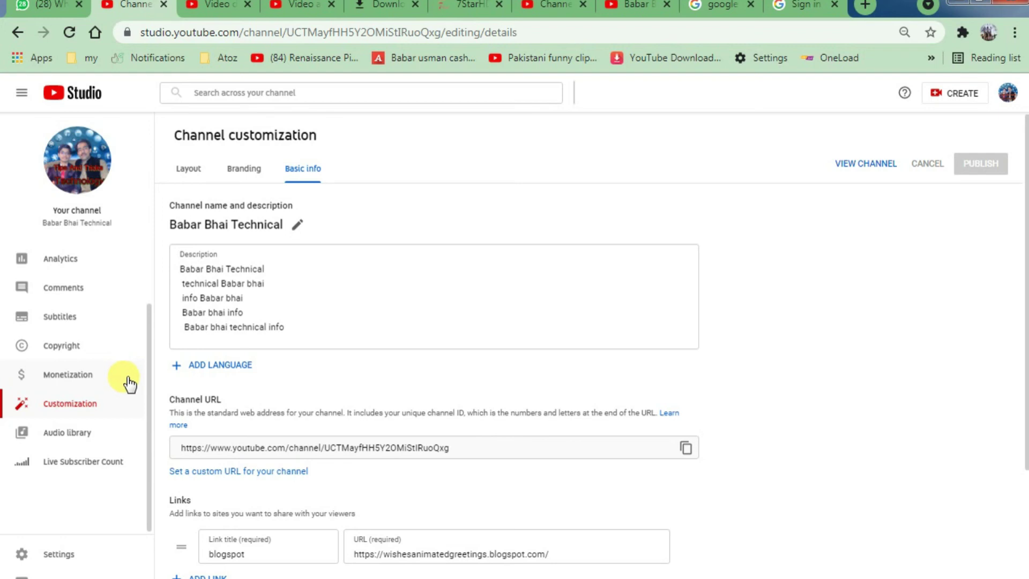
{"action": "scroll", "coordinate": [399, 440], "scroll_direction": "down", "scroll_amount": 3}
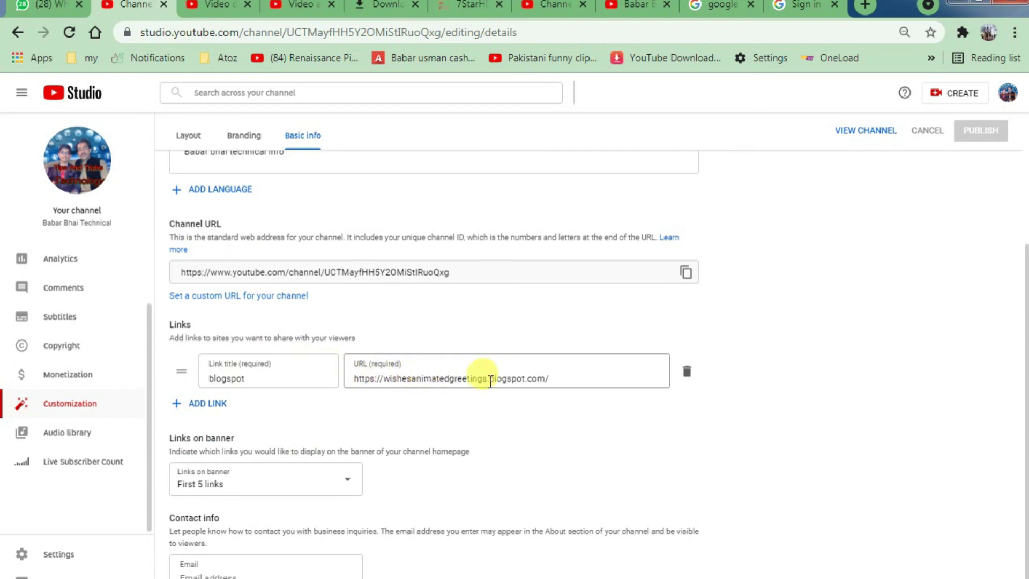
{"action": "left_click", "coordinate": [209, 409]}
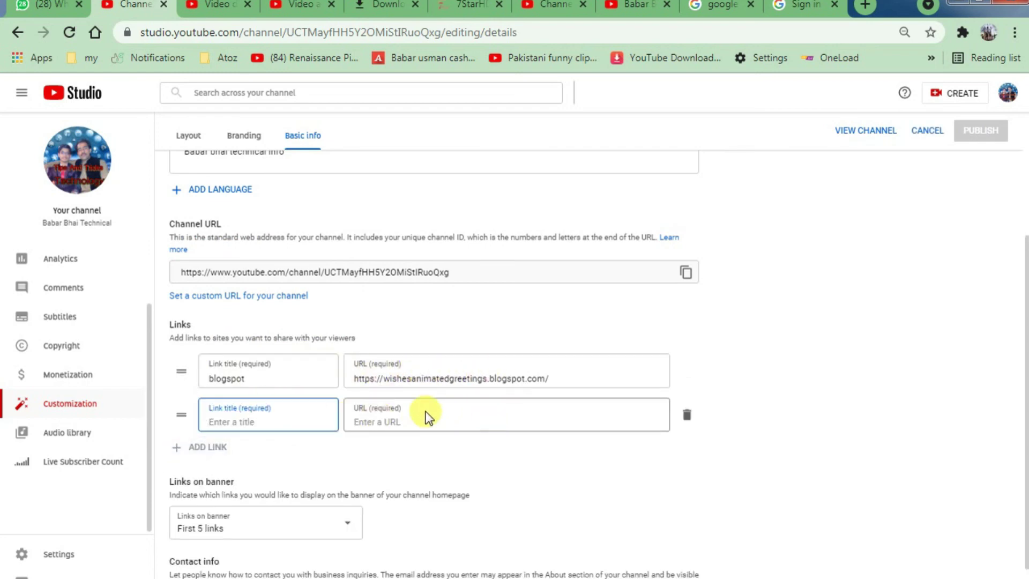
{"action": "left_click", "coordinate": [436, 419]}
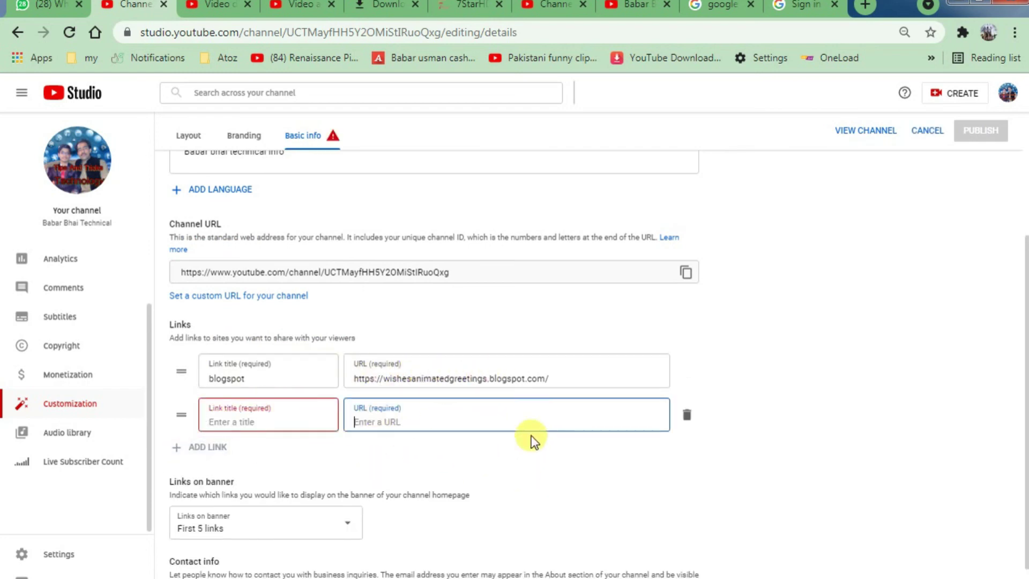
{"action": "left_click", "coordinate": [687, 415]}
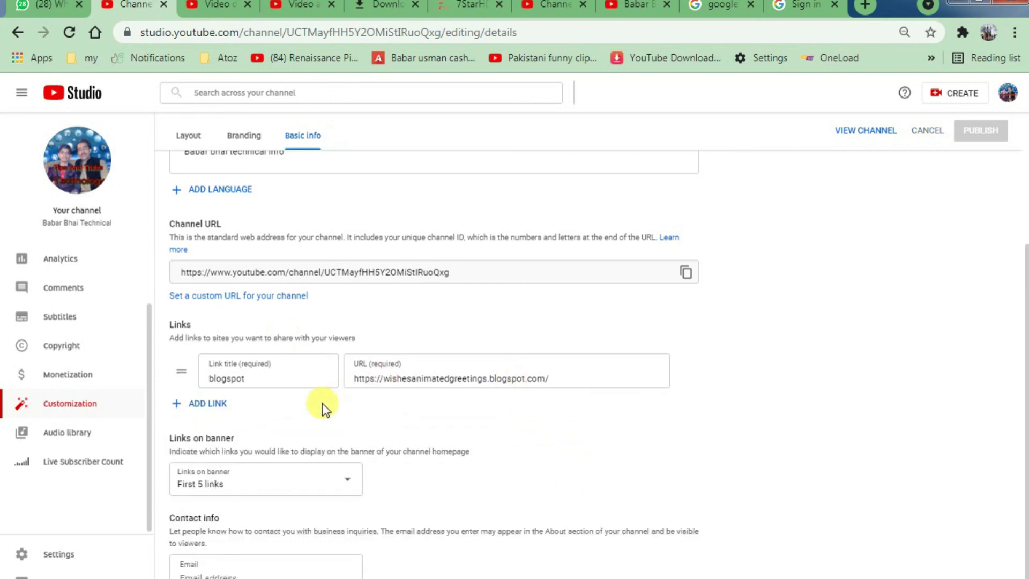
{"action": "scroll", "coordinate": [429, 421], "scroll_direction": "up", "scroll_amount": 3}
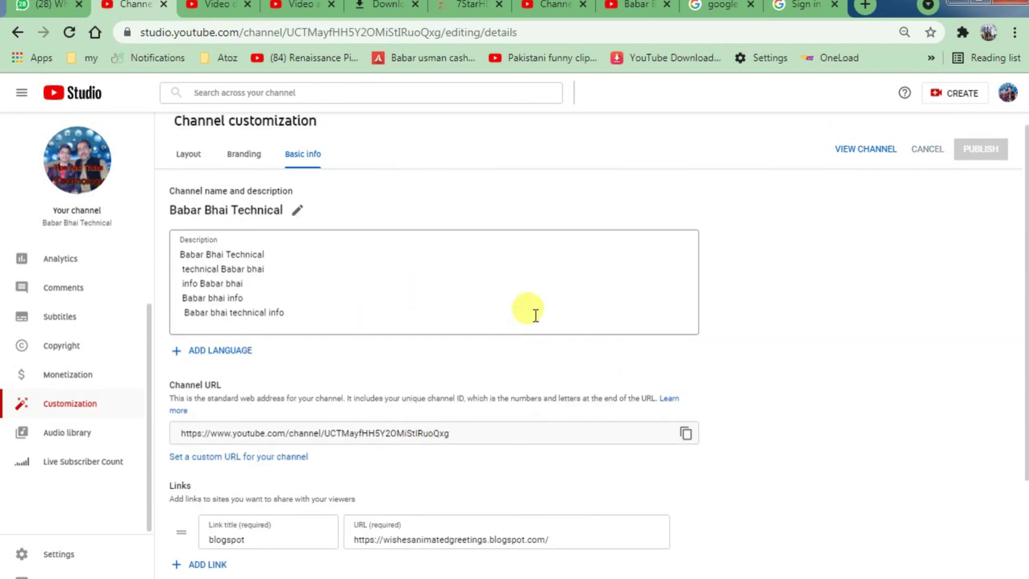